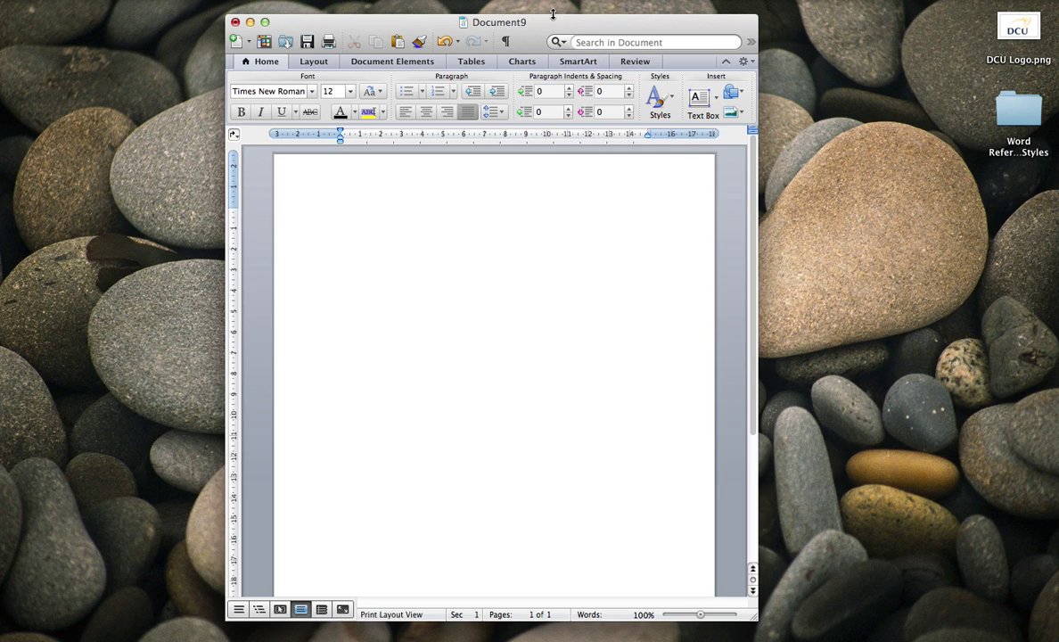
# Maximise the Document9 window to full screen, revealing the Styles gallery
pyautogui.moveTo(544, 26); pyautogui.dragTo(561, 7)
pyautogui.click(279, 5)
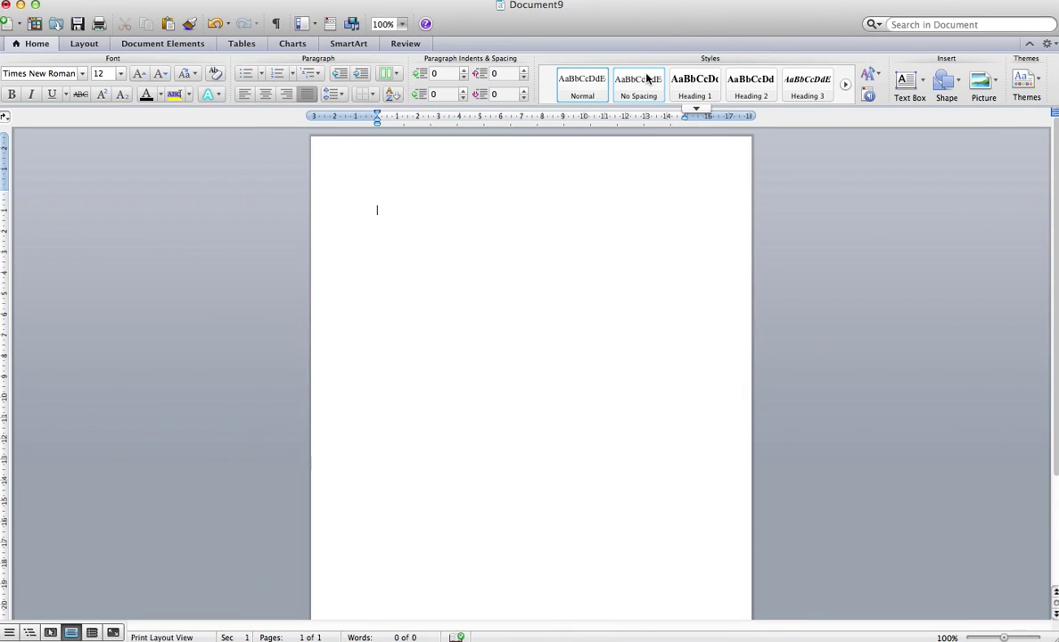
# Add the Normal style (Times New Roman 12 pt, justified, 1.5 spacing) to the template
pyautogui.rightClick(588, 86)
pyautogui.click(598, 104)
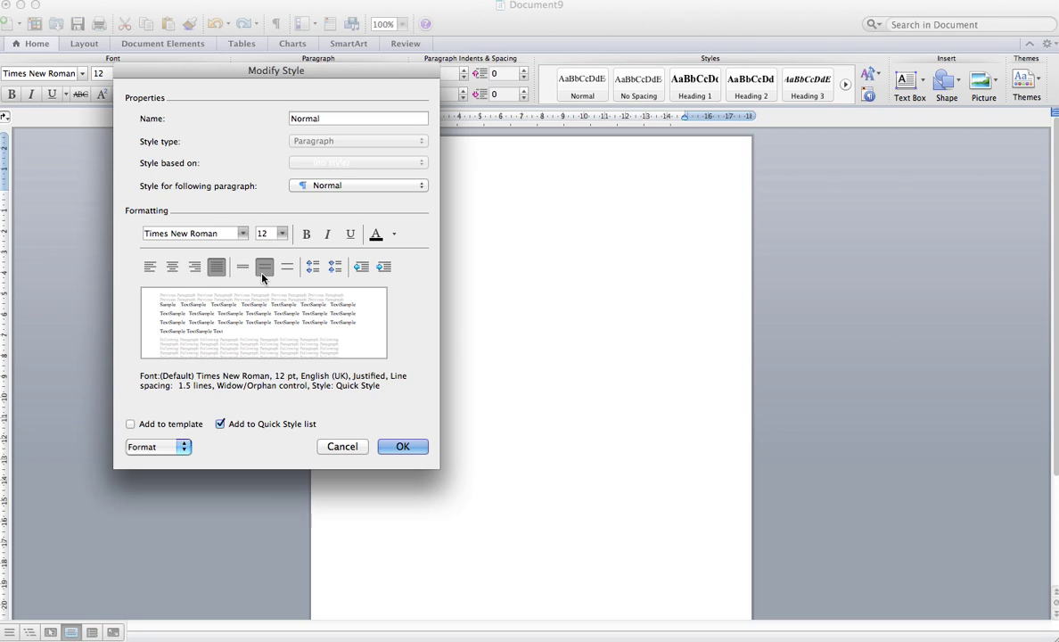
pyautogui.press('Tab')
pyautogui.click(132, 424)
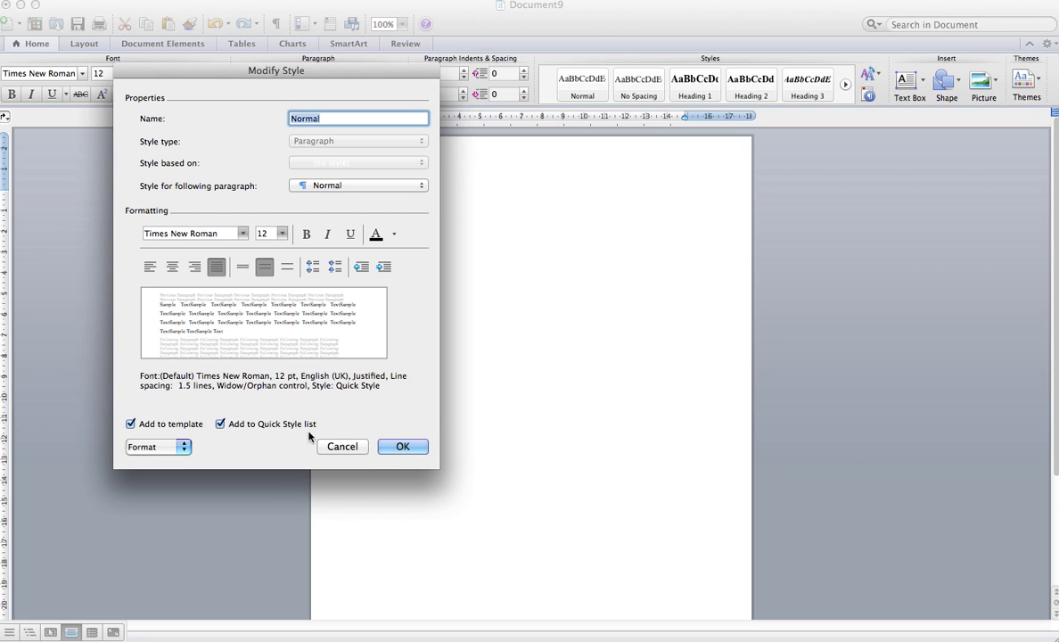
pyautogui.click(404, 446)
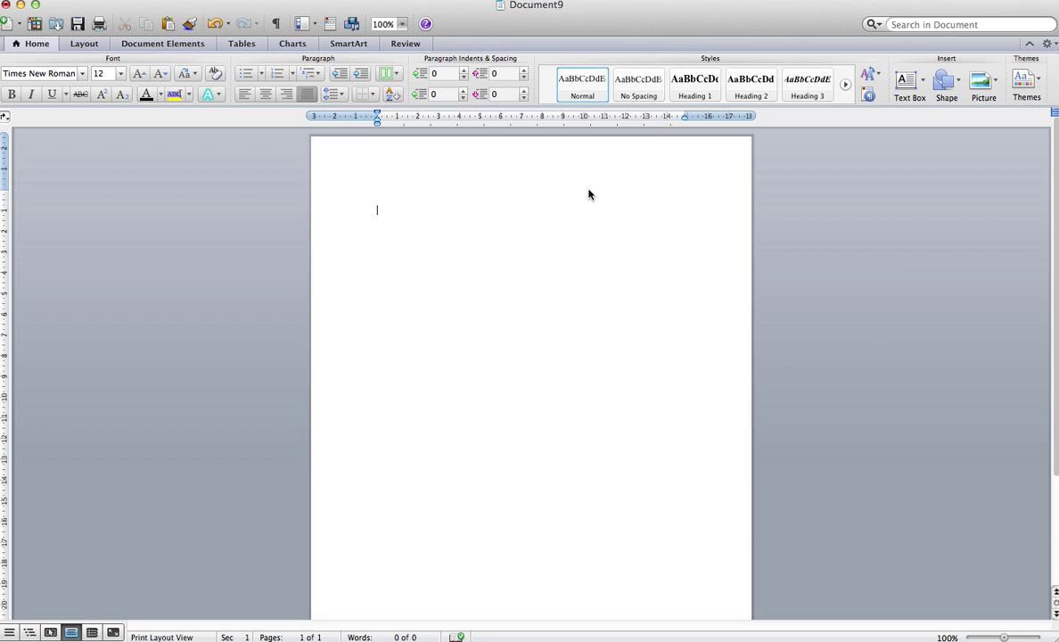
# Add the Heading 1 style (Times New Roman 14 pt bold, left-aligned) to the template
pyautogui.rightClick(694, 88)
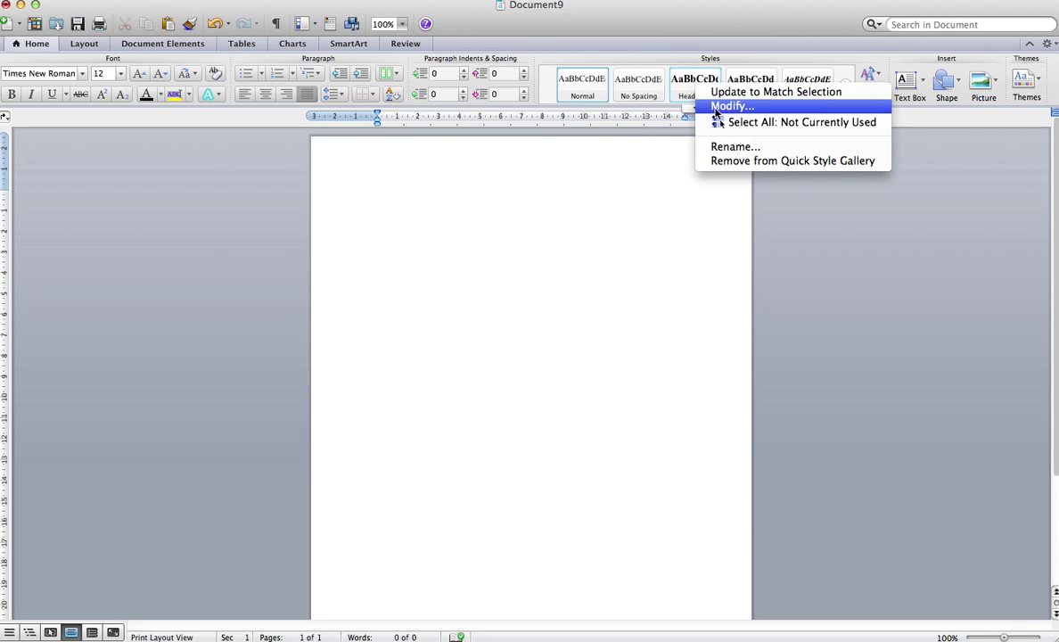
pyautogui.click(731, 107)
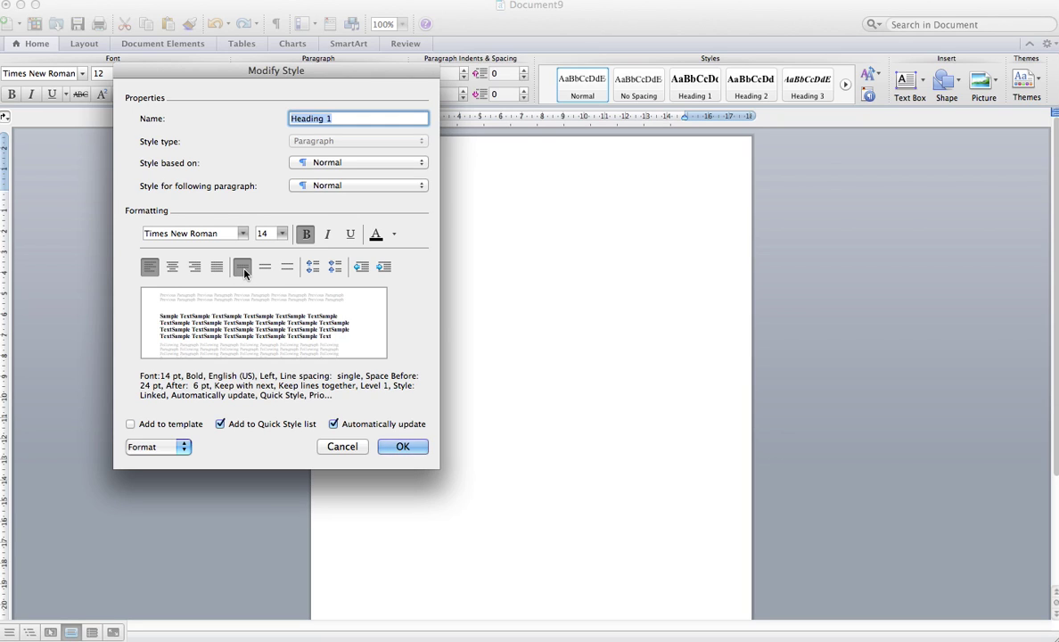
pyautogui.click(130, 425)
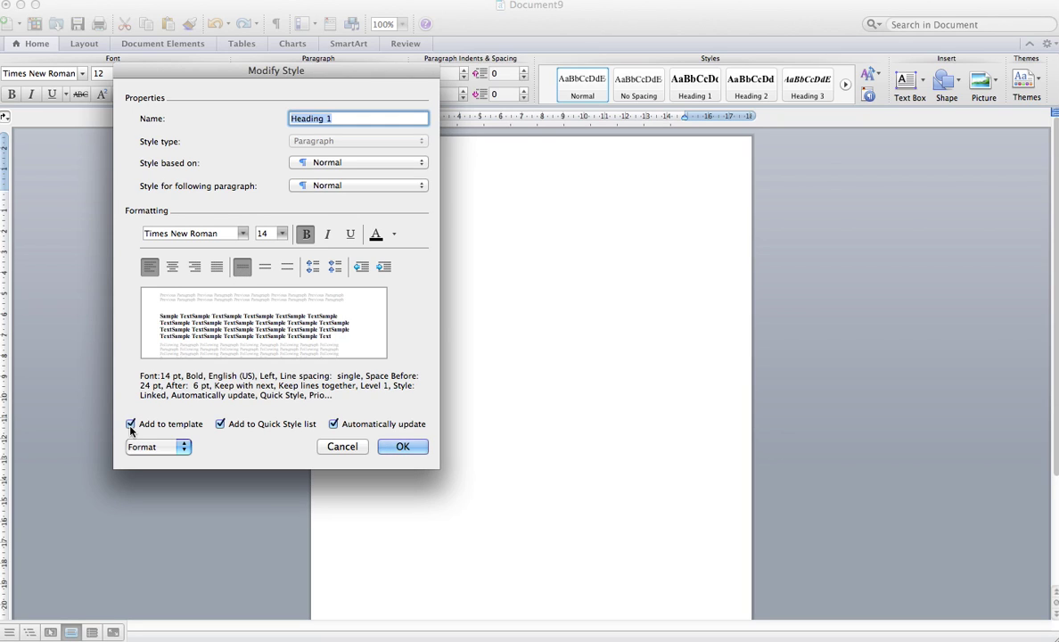
pyautogui.click(404, 447)
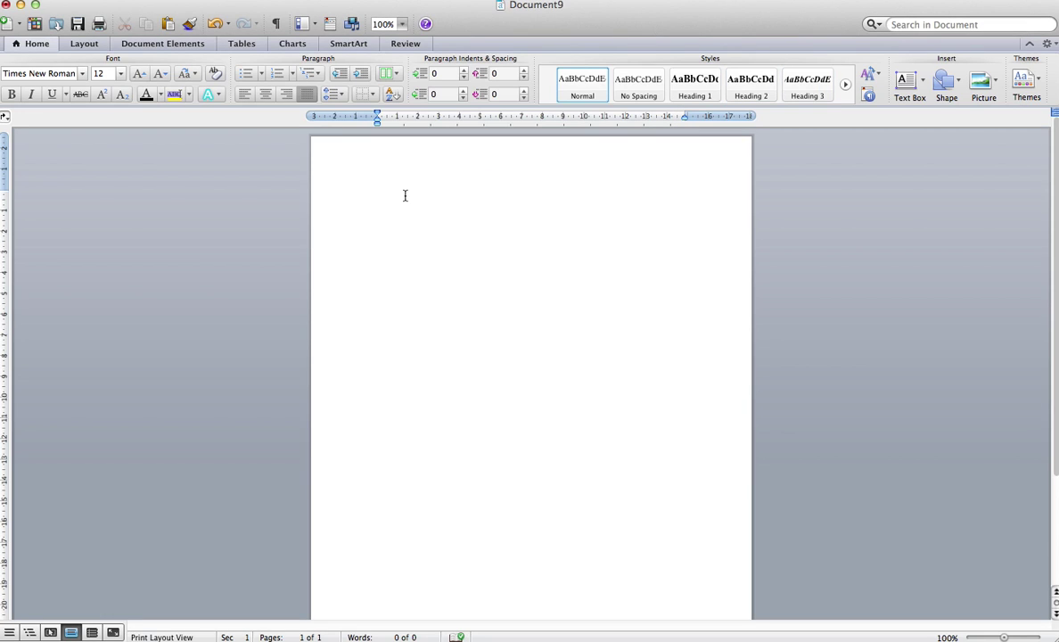
# Insert the centred picture DCU Logo.png at the top of the page
pyautogui.click(265, 94)
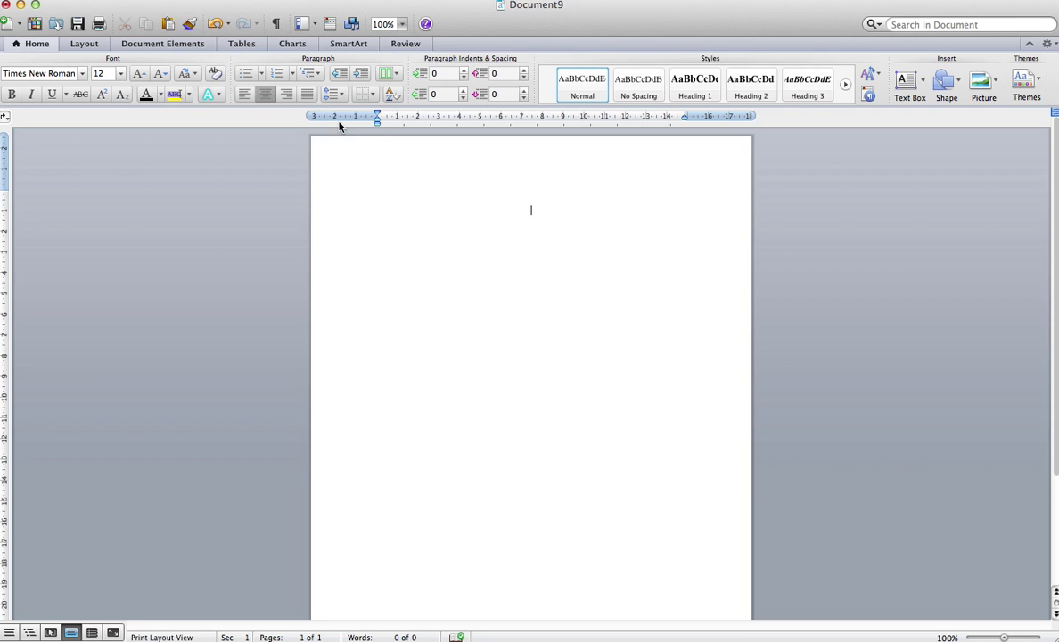
pyautogui.click(197, 0)
pyautogui.moveTo(267, 230)
pyautogui.click(332, 243)
pyautogui.doubleClick(446, 139)
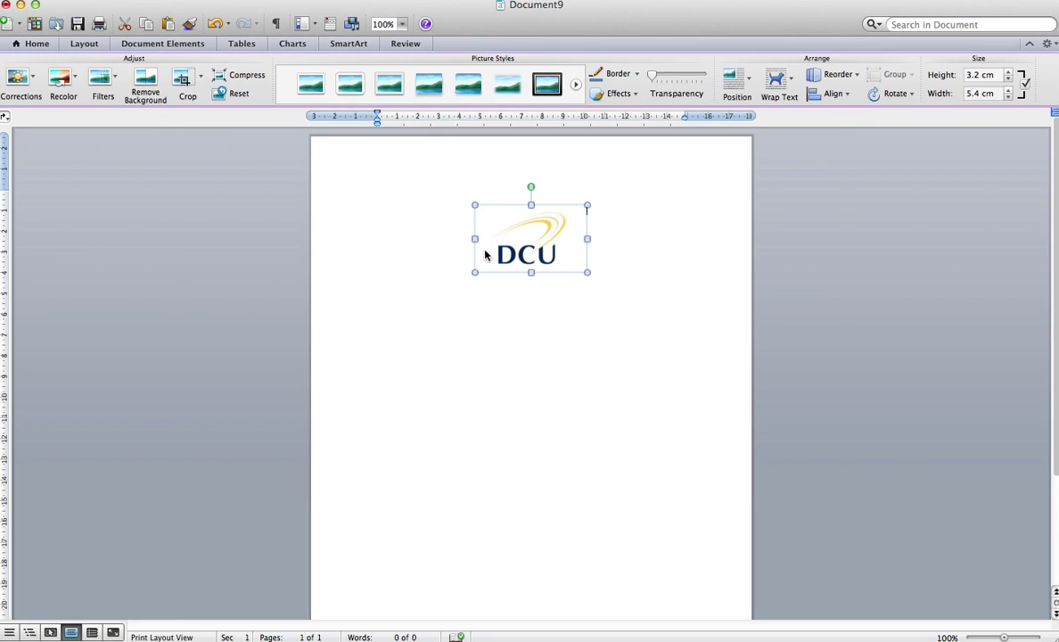
# Paste the Module, Assignment, Facilitator, Student Name – Student Number and Date lines below the logo
pyautogui.click(587, 210)
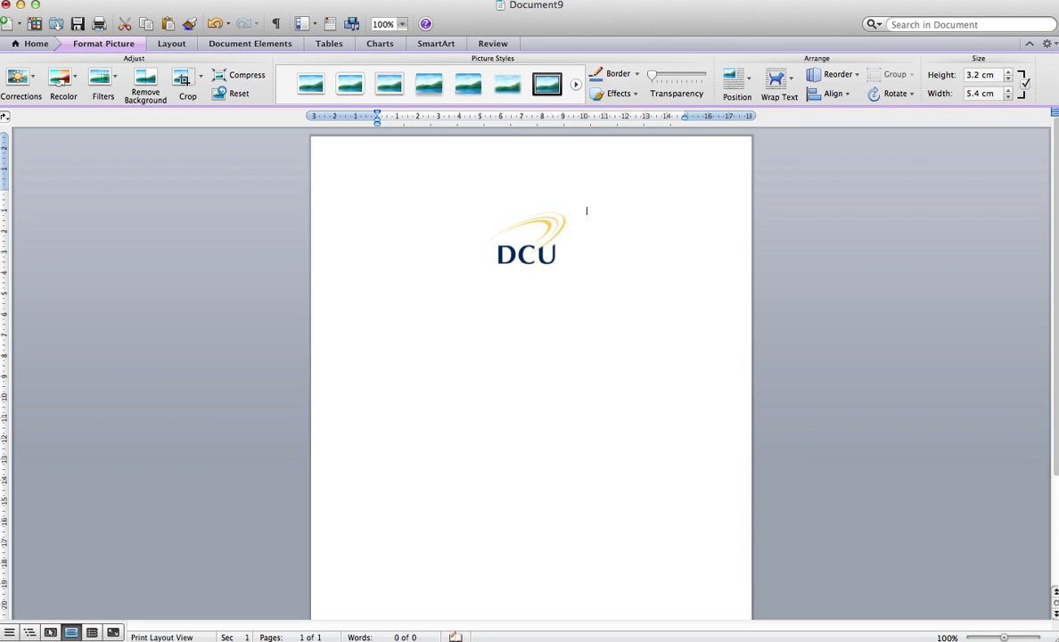
pyautogui.press('Return')
pyautogui.press('super+v')
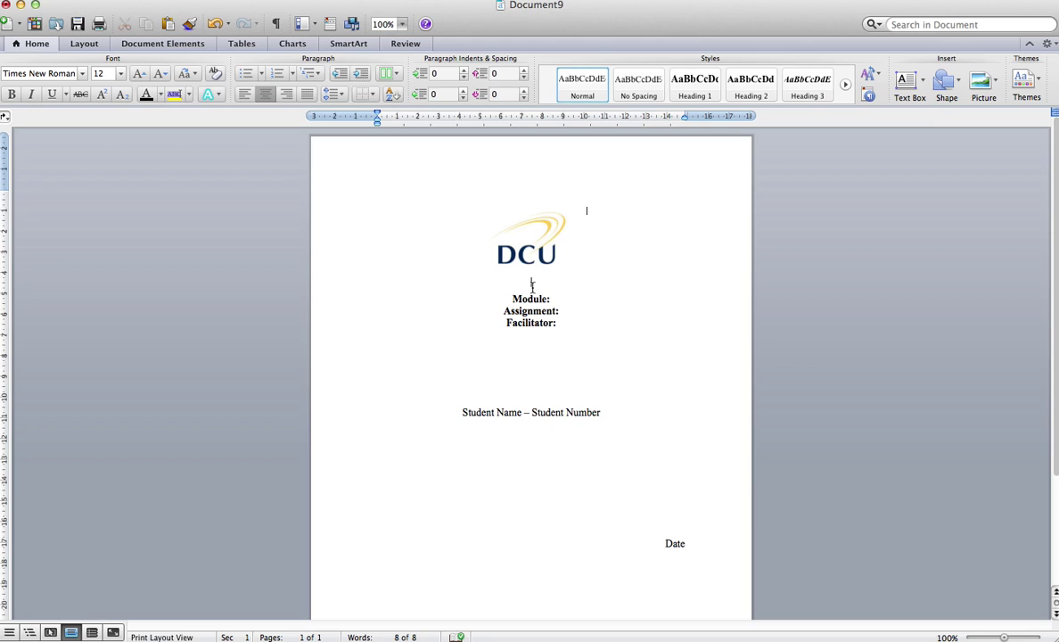
# Add blank lines under the logo and left-align a new empty line below Date
pyautogui.press('Return')
pyautogui.press('Return')
pyautogui.press('Return')
pyautogui.press('Return')
pyautogui.scroll(-3, 533, 383)
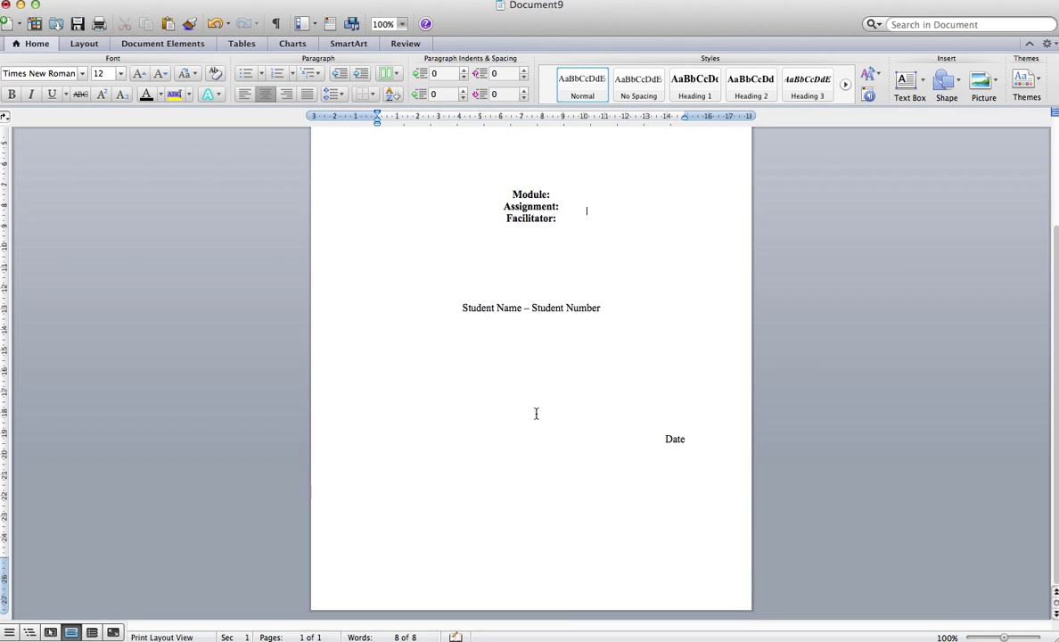
pyautogui.click(242, 95)
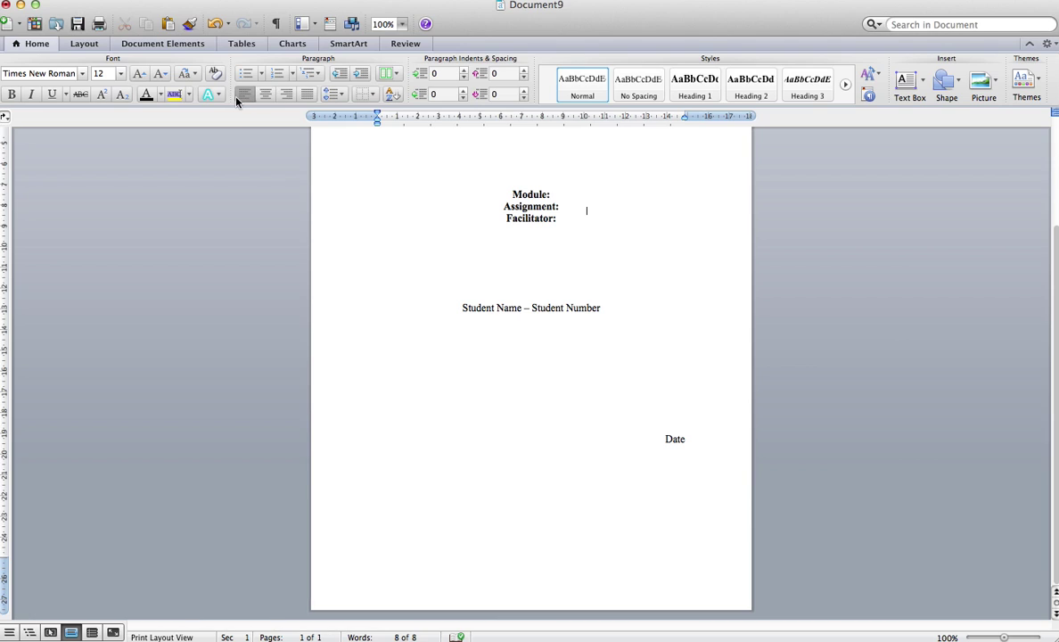
pyautogui.click(188, 2)
pyautogui.moveTo(187, 6)
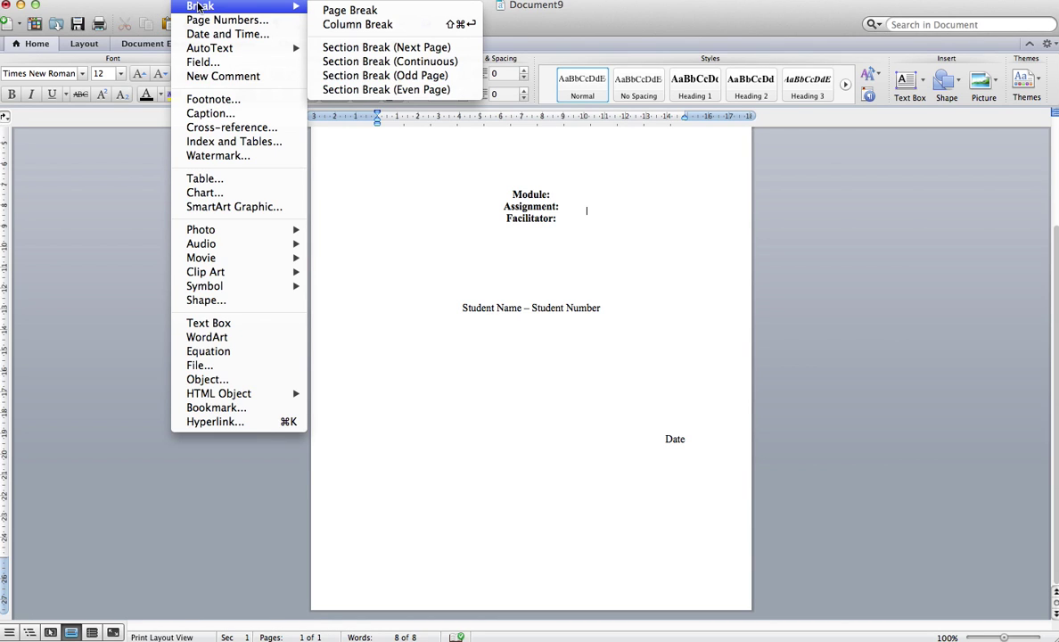
# Insert a Section Break (Next Page) after the title page
pyautogui.click(378, 49)
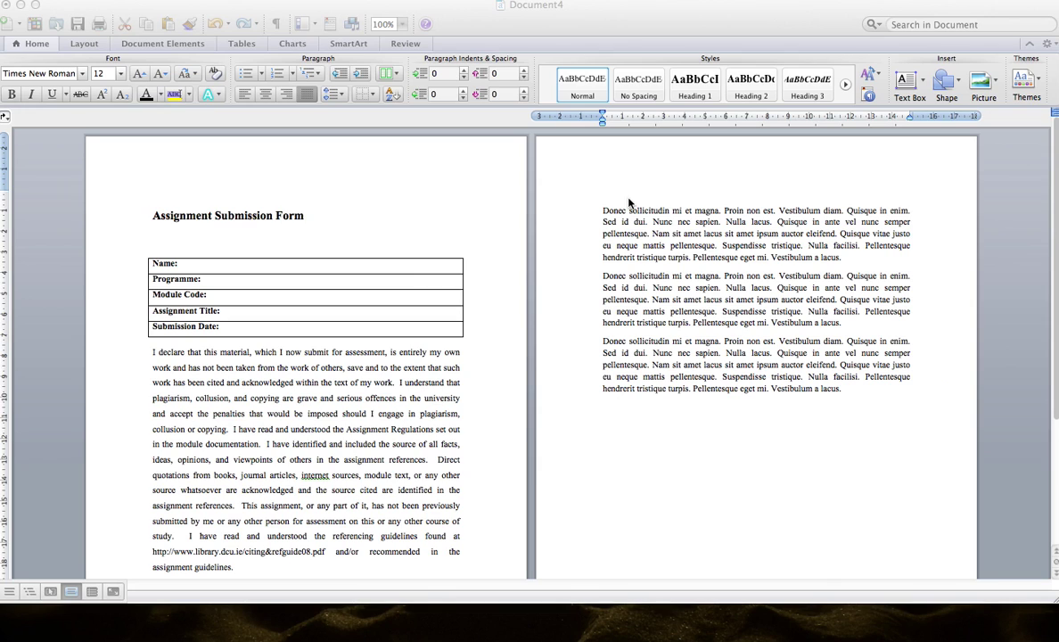
# Copy the Assignment Submission Form from Document4 and paste it onto page 2
pyautogui.scroll(-3, 189, 235)
pyautogui.moveTo(153, 154); pyautogui.dragTo(435, 561)
pyautogui.press('super+Tab')
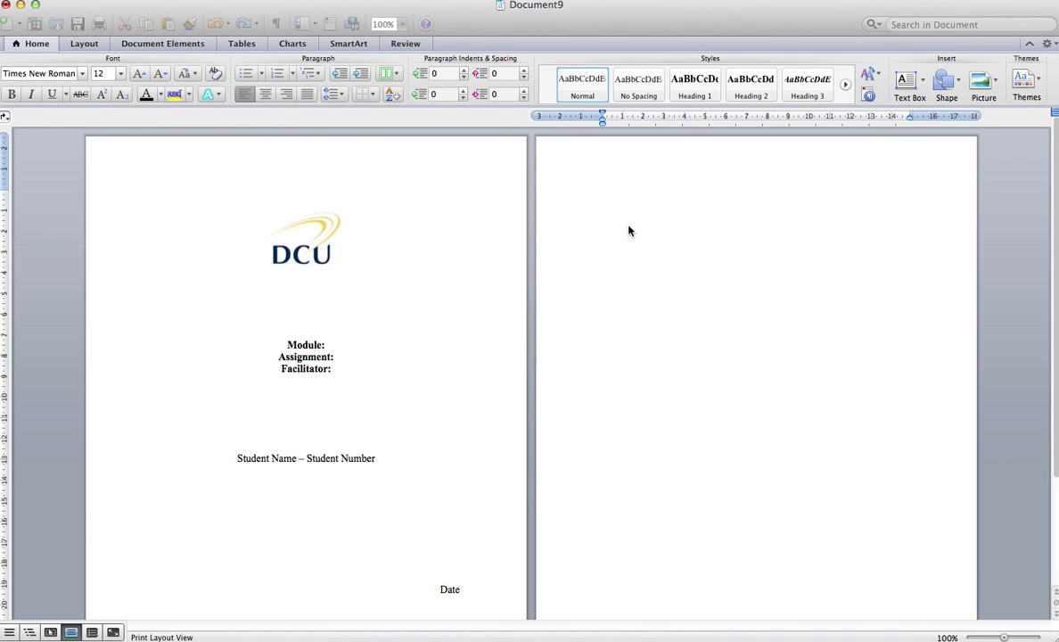
pyautogui.click(616, 207)
pyautogui.press('super+v')
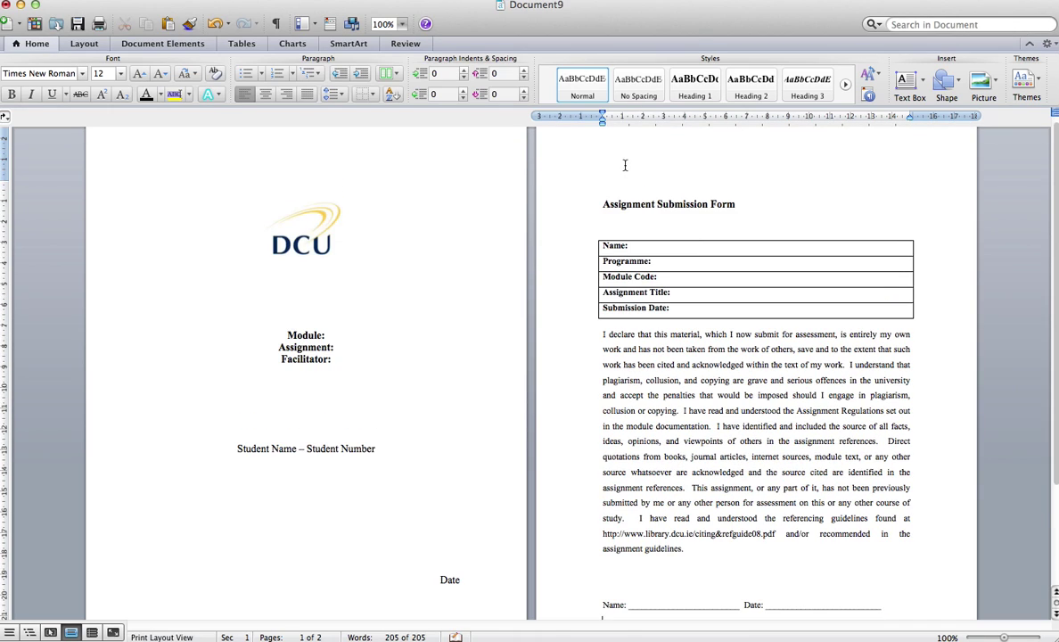
# Add a page break below the form's Name/Date line to create a blank third page
pyautogui.click(619, 203)
pyautogui.scroll(-5, 600, 242)
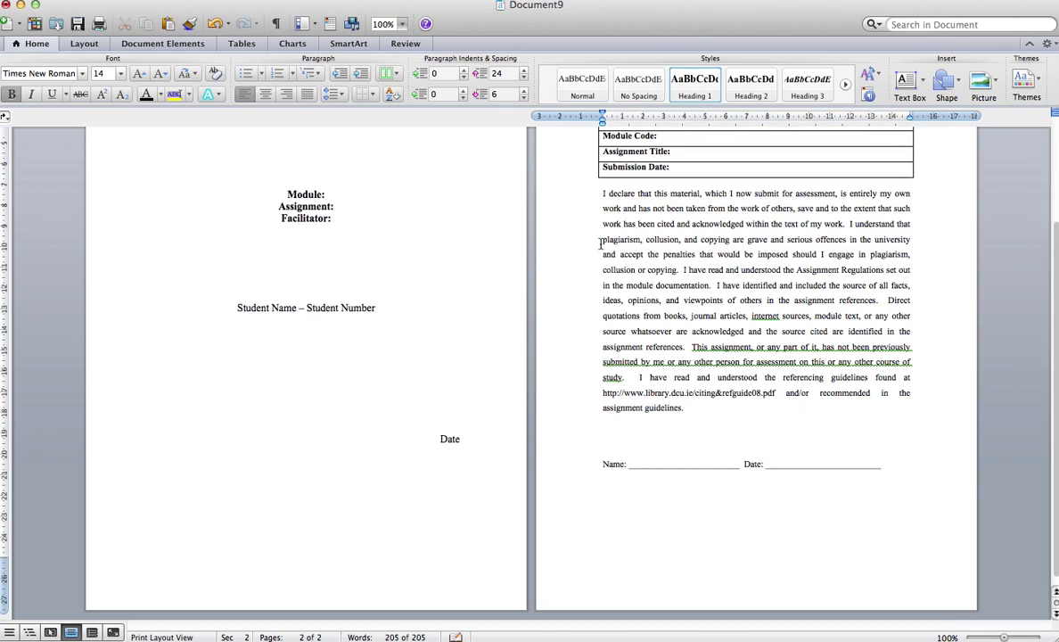
pyautogui.press('Up')
pyautogui.scroll(-4, 600, 243)
pyautogui.click(682, 552)
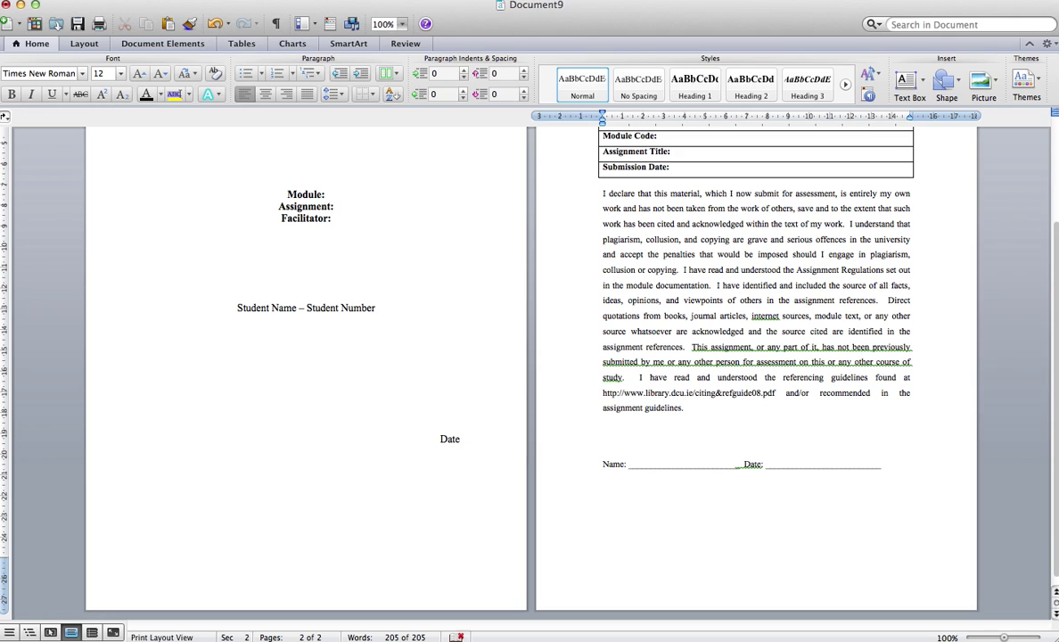
pyautogui.press('super+Return')
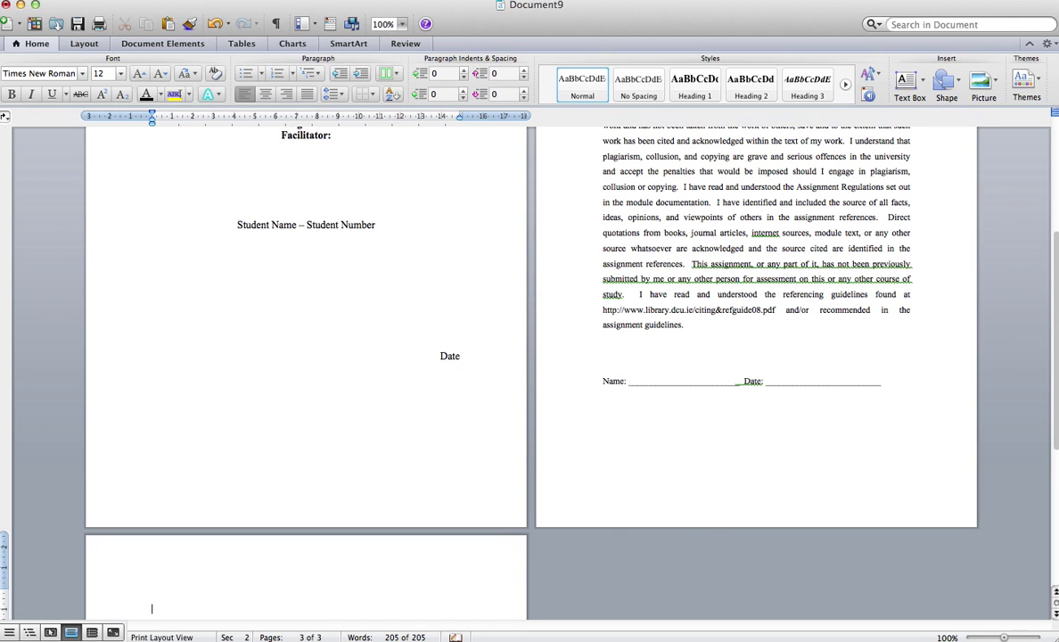
pyautogui.scroll(-5, 491, 366)
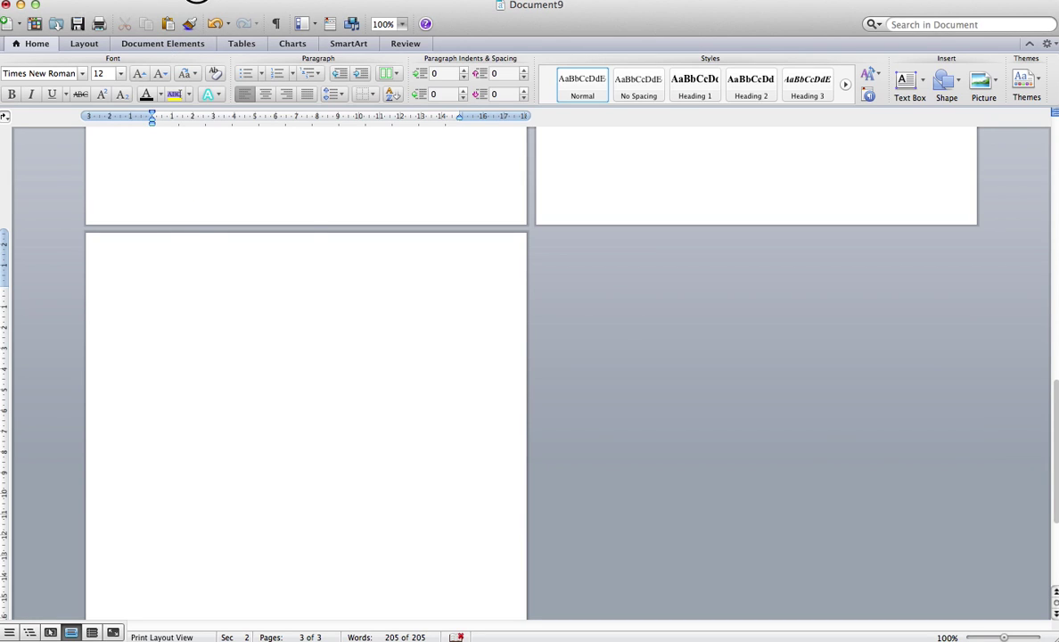
pyautogui.click(196, 0)
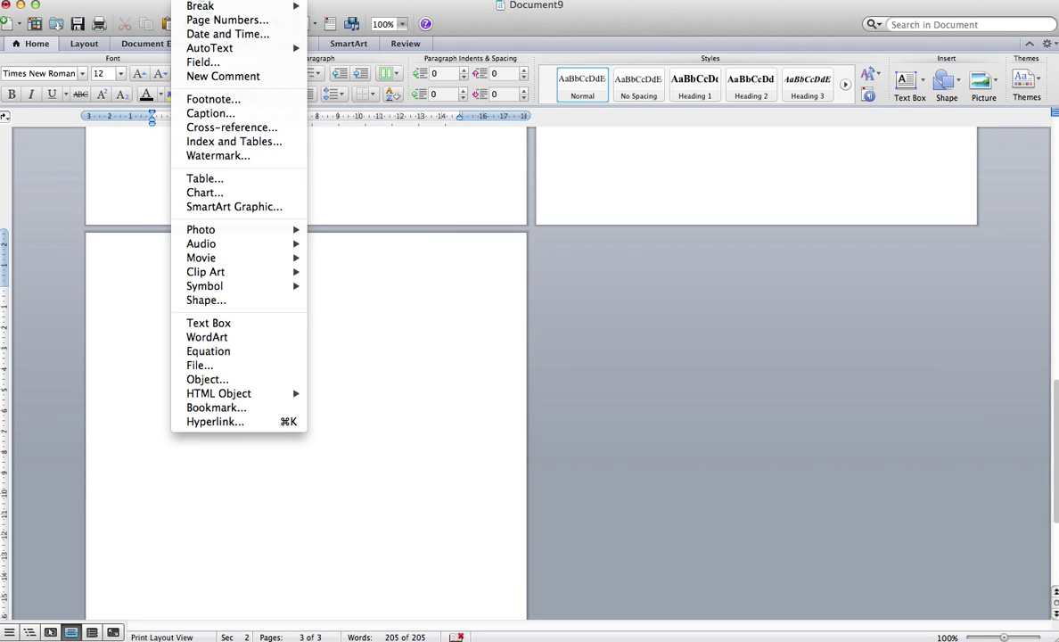
pyautogui.moveTo(259, 5)
pyautogui.click(345, 48)
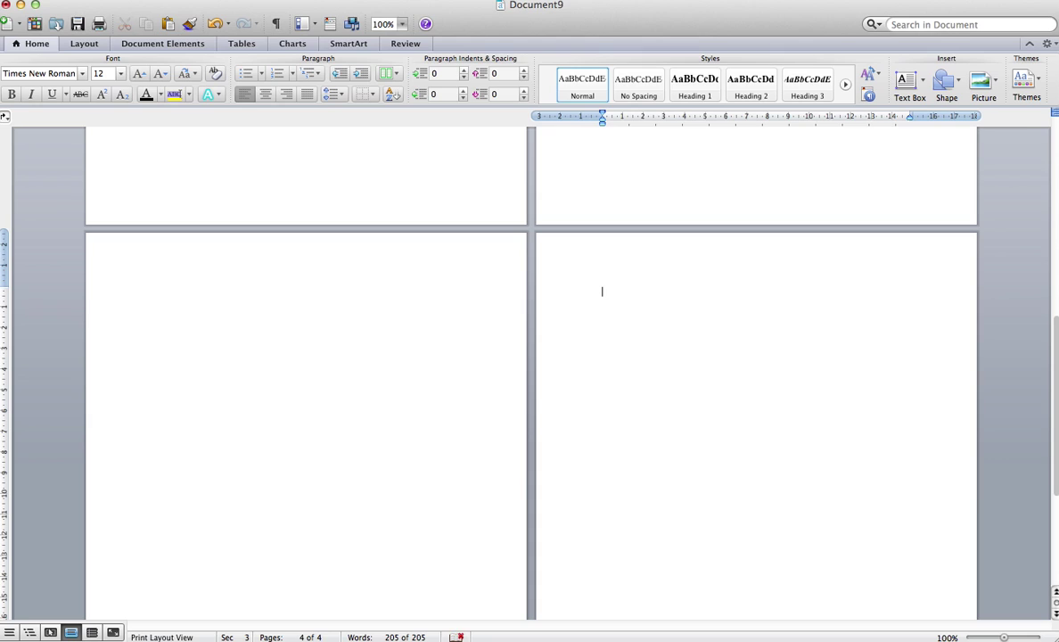
pyautogui.click(272, 447)
pyautogui.scroll(5, 281, 551)
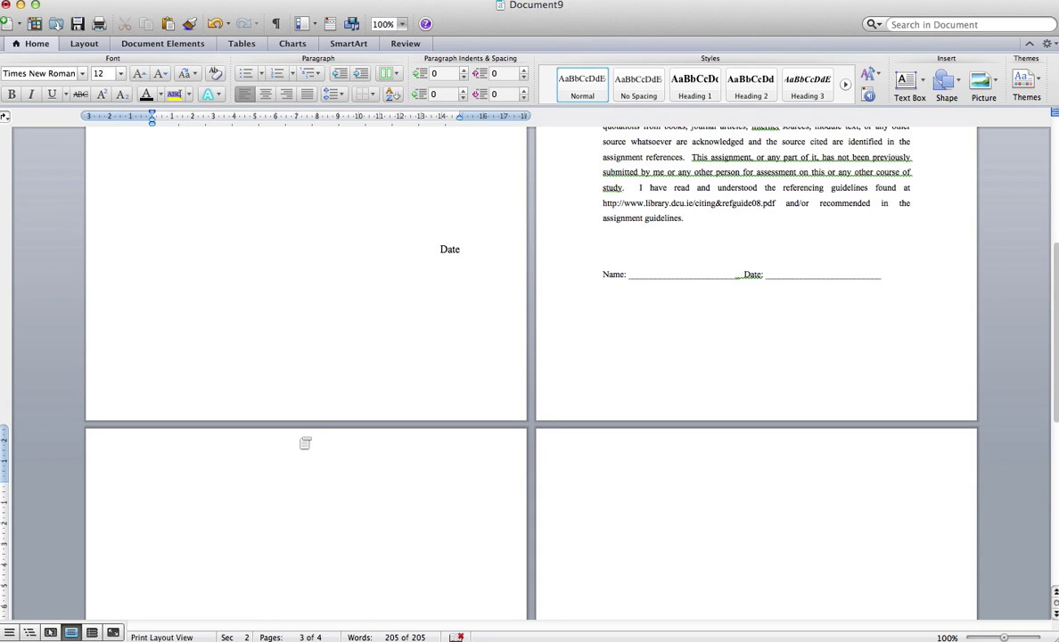
pyautogui.click(305, 225)
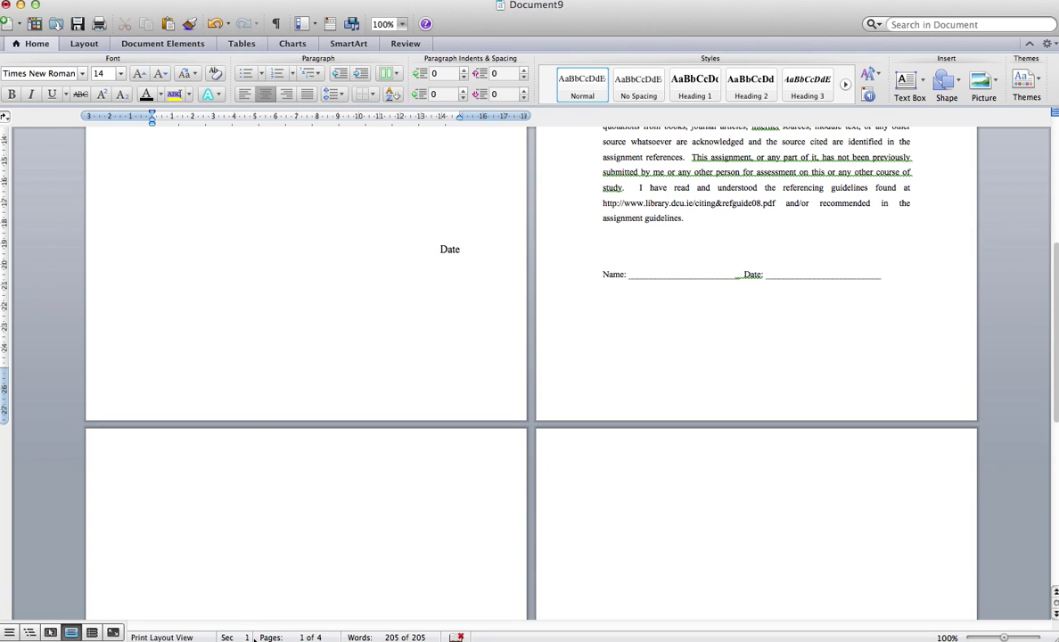
pyautogui.scroll(-7, 329, 487)
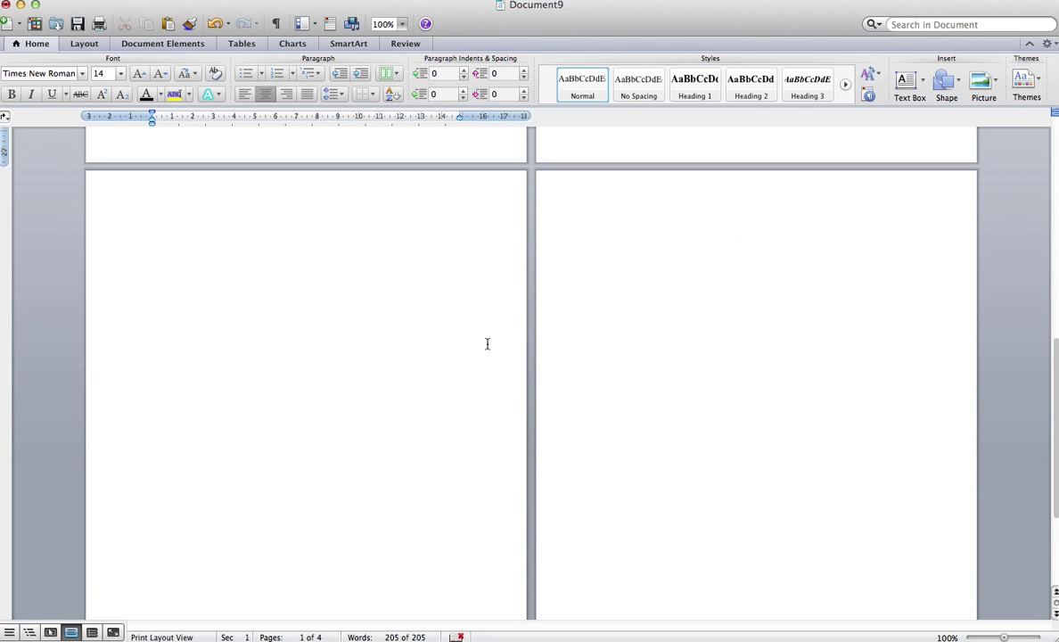
pyautogui.click(600, 234)
pyautogui.write('Introduction')
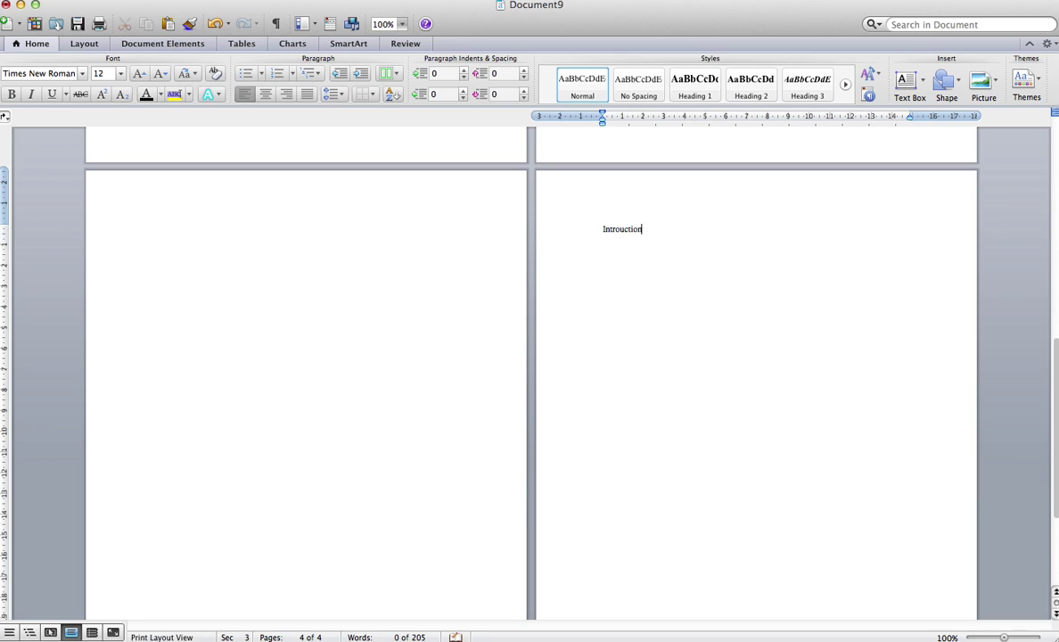
# Fix the spelling of 'Introduction' on page 4 and format it as Heading 1
pyautogui.rightClick(629, 233)
pyautogui.click(648, 243)
pyautogui.moveTo(651, 230); pyautogui.dragTo(603, 231)
pyautogui.click(694, 83)
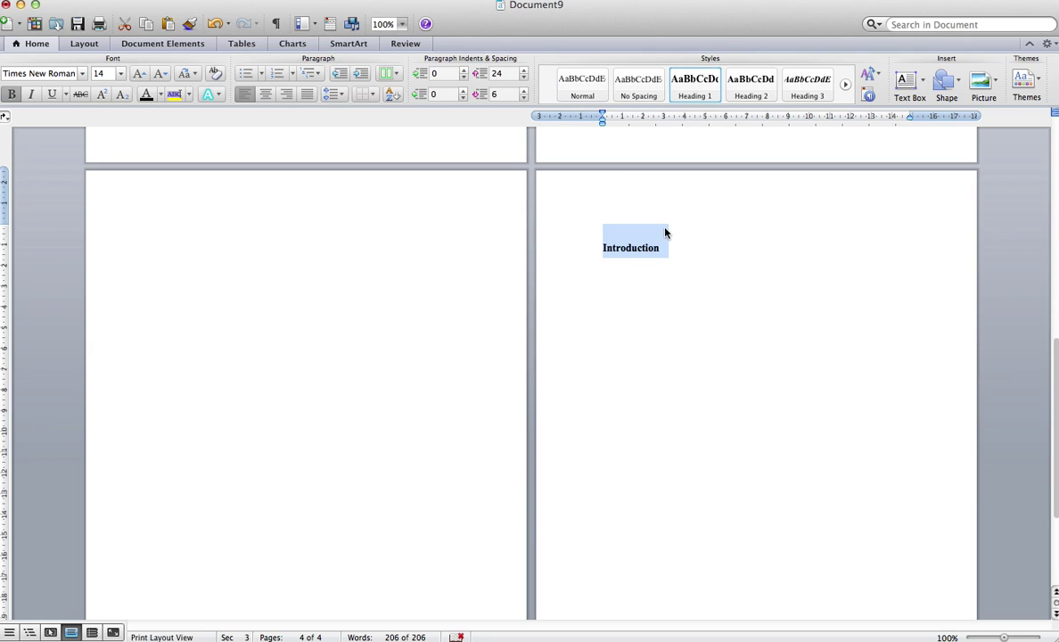
pyautogui.click(155, 237)
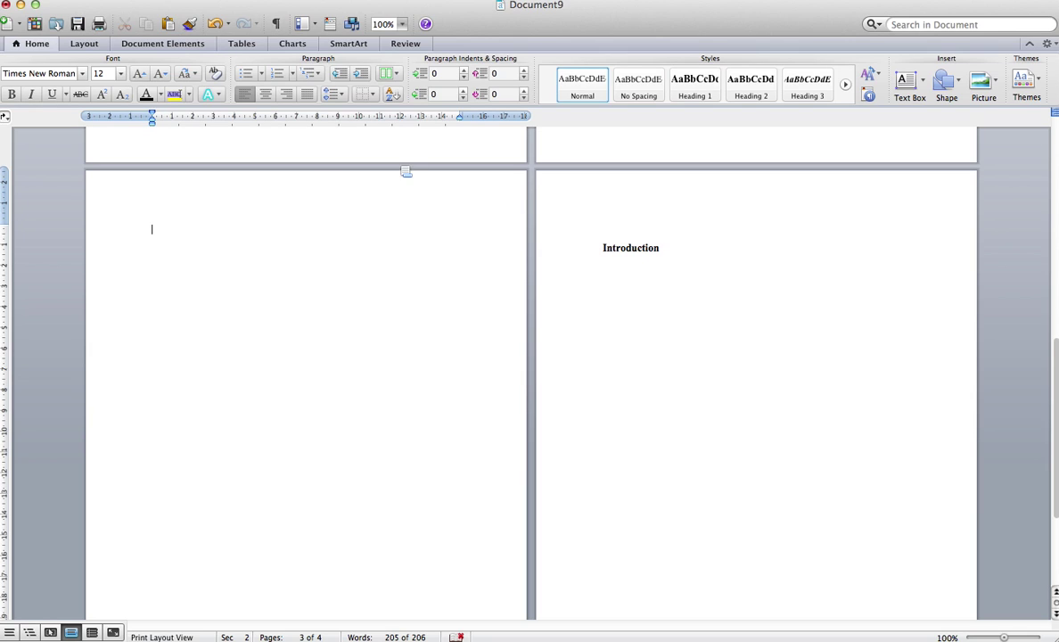
# Insert the first automatic Table of Contents on page 3, listing Assignment Submission Form and Introduction
pyautogui.click(160, 45)
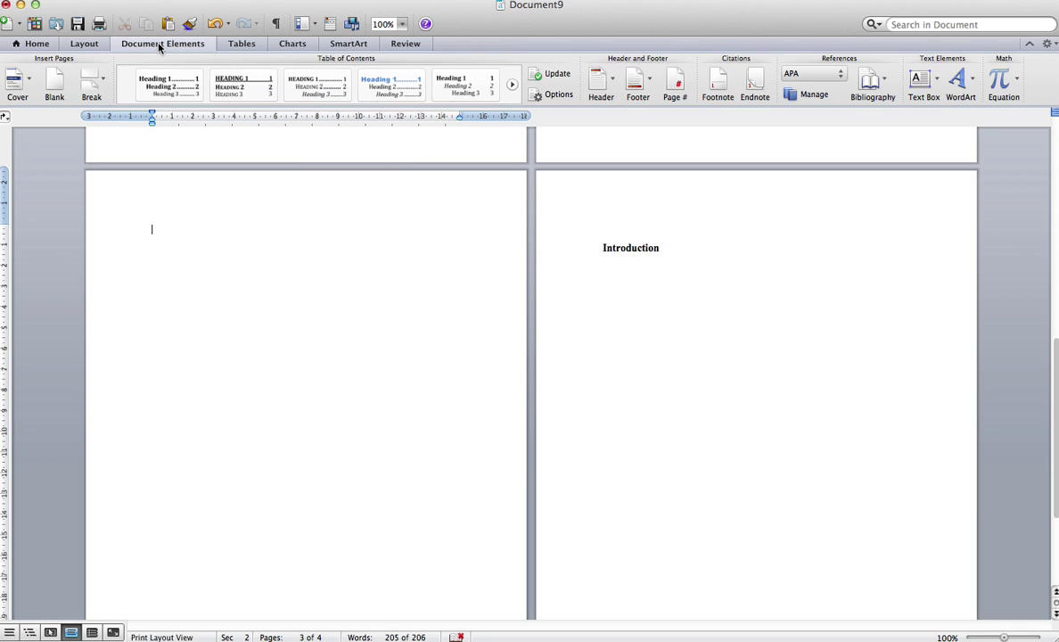
pyautogui.click(168, 89)
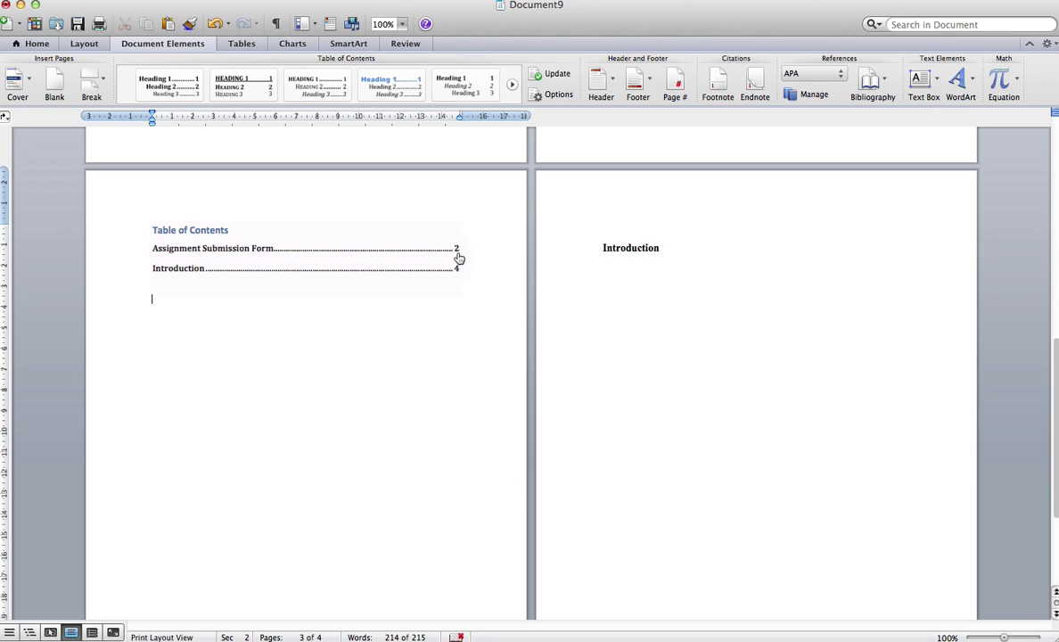
pyautogui.scroll(5, 459, 258)
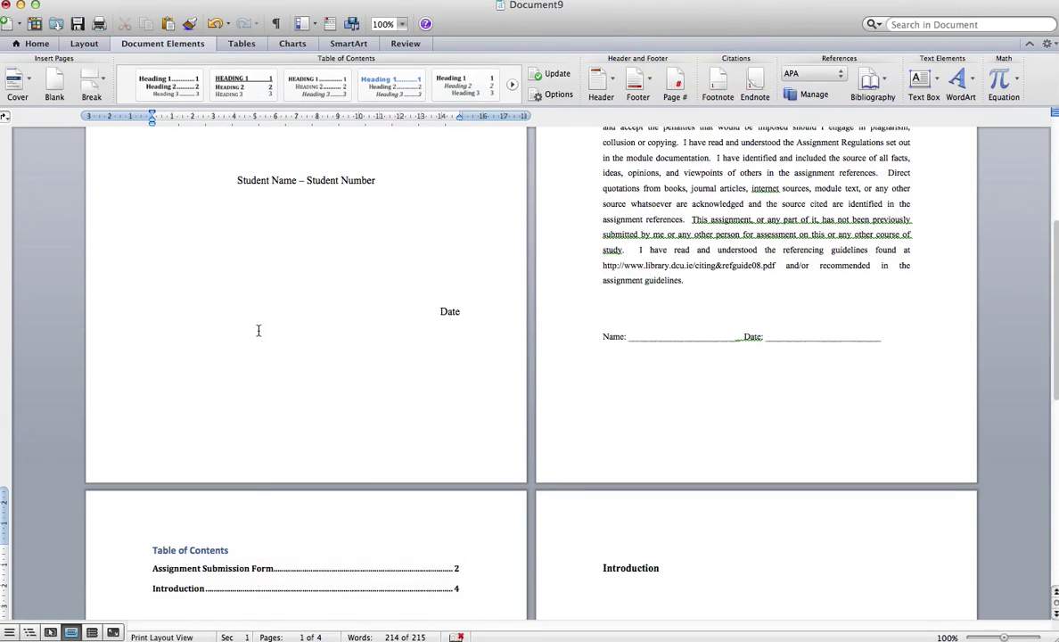
pyautogui.click(268, 366)
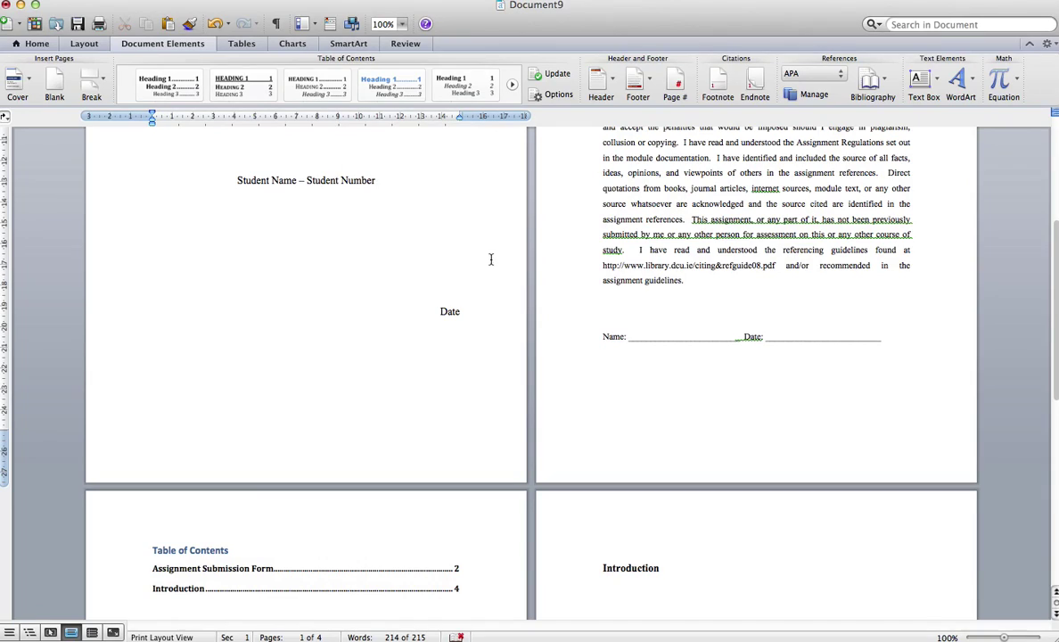
pyautogui.click(677, 82)
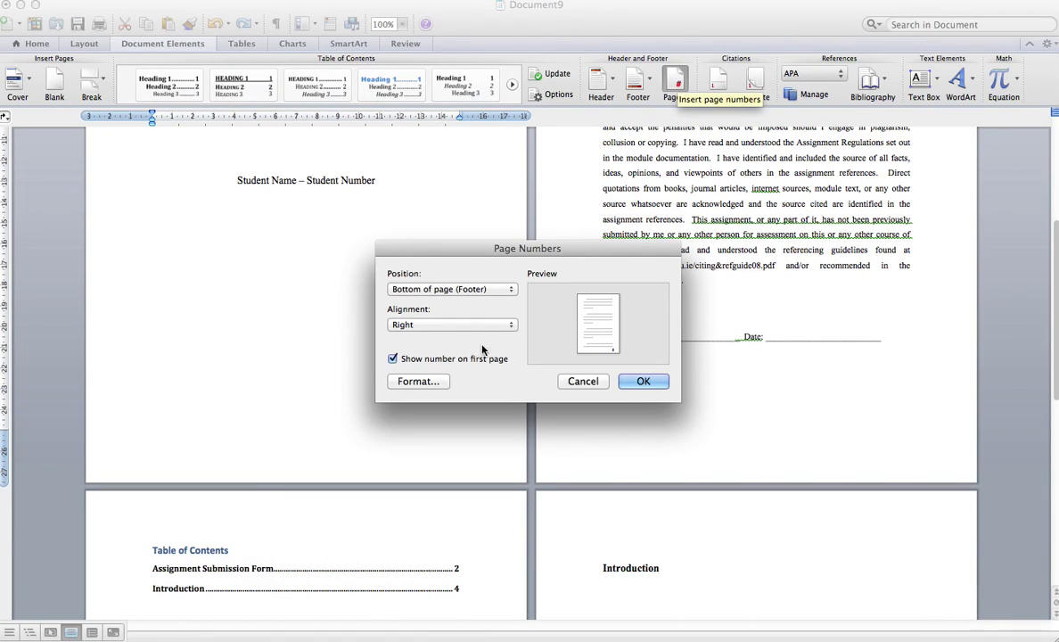
# Add footer page numbers with 'Show number on first page' unchecked
pyautogui.click(394, 360)
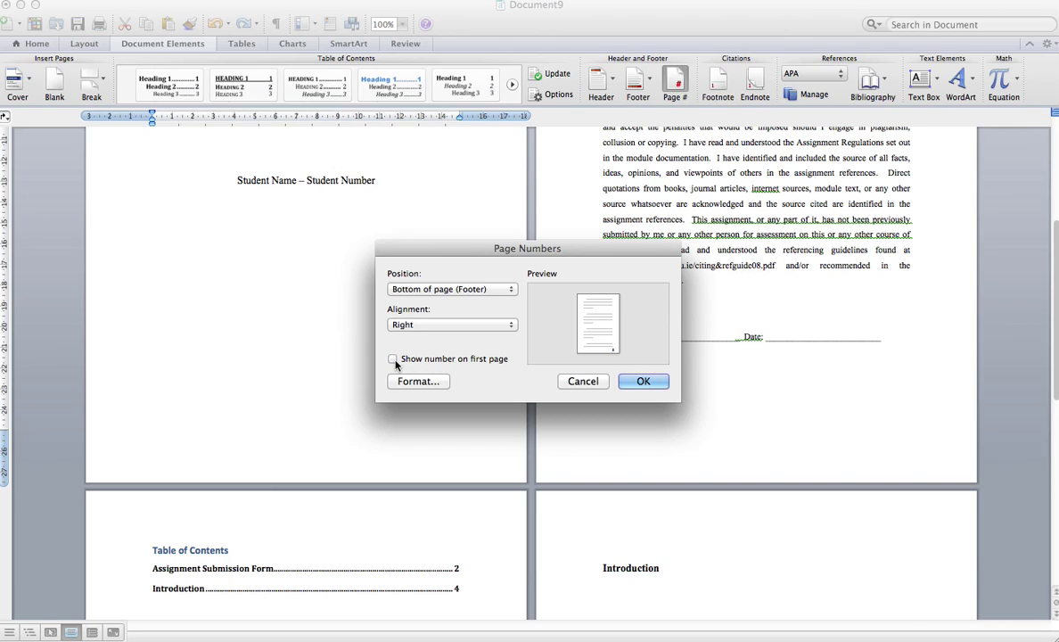
pyautogui.click(640, 382)
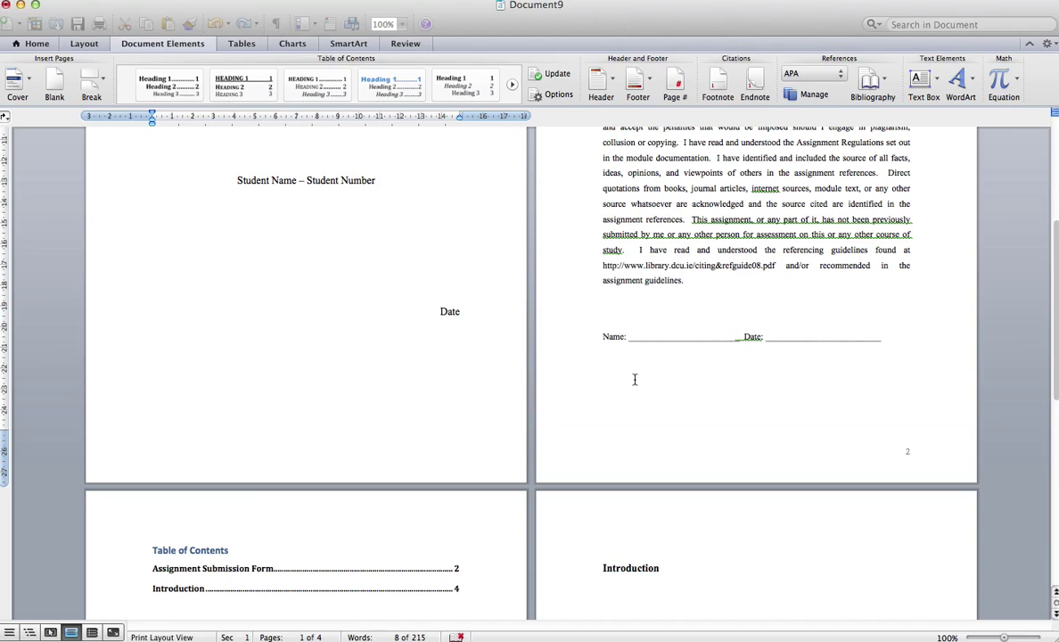
pyautogui.scroll(-2, 635, 380)
pyautogui.scroll(-1, 634, 380)
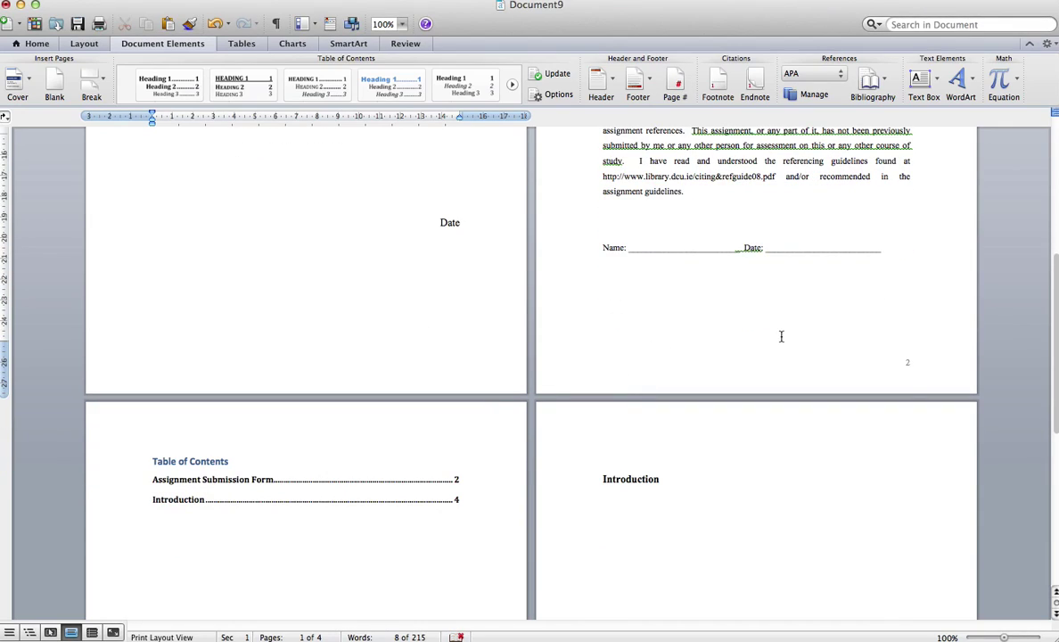
pyautogui.scroll(-10, 781, 336)
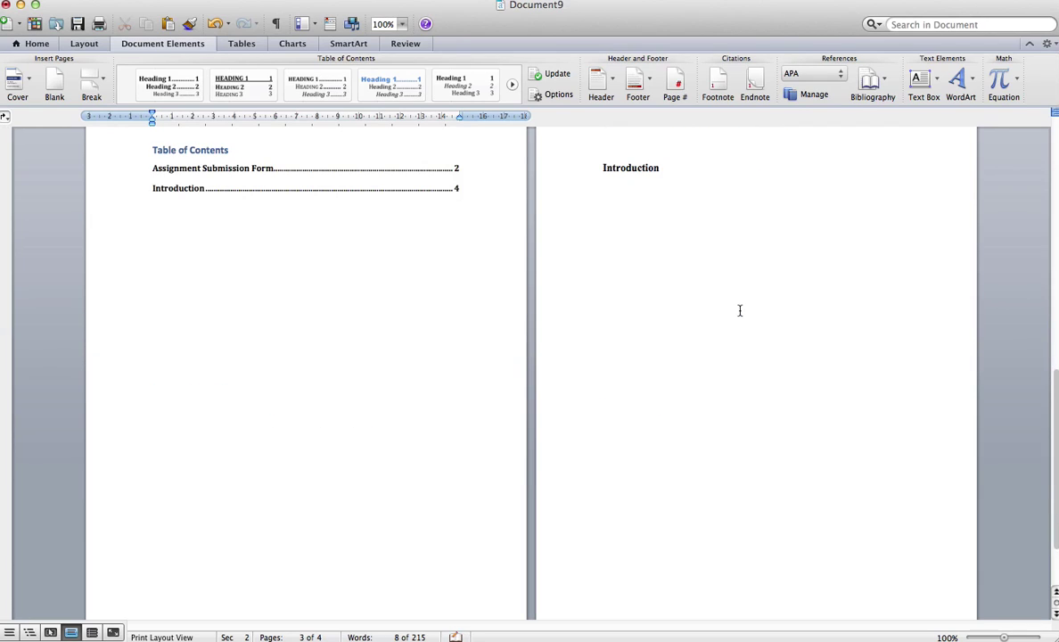
pyautogui.scroll(-3, 736, 386)
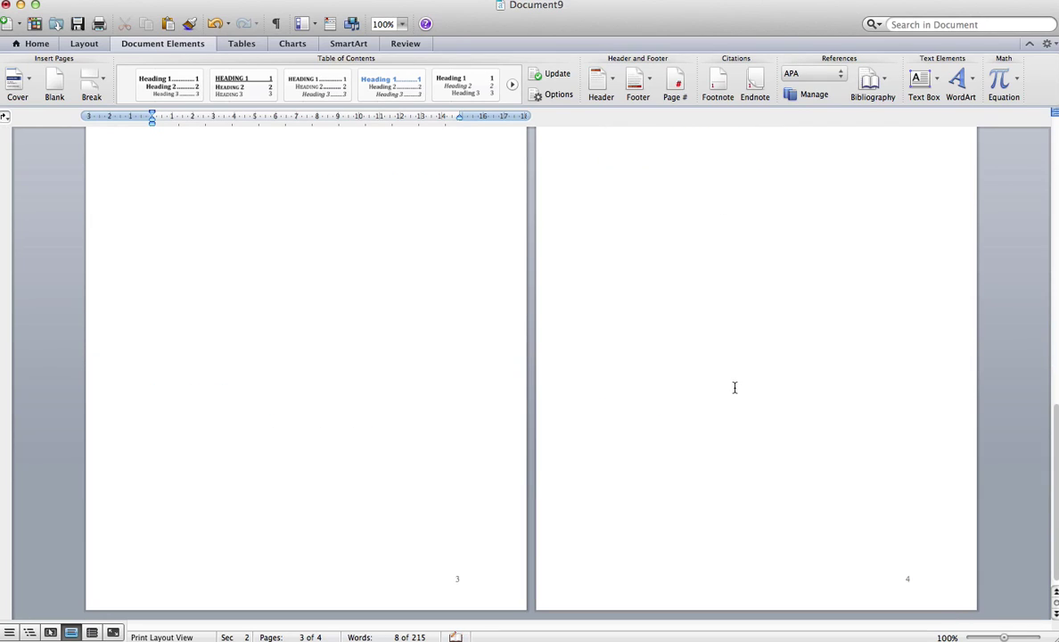
pyautogui.scroll(5, 735, 383)
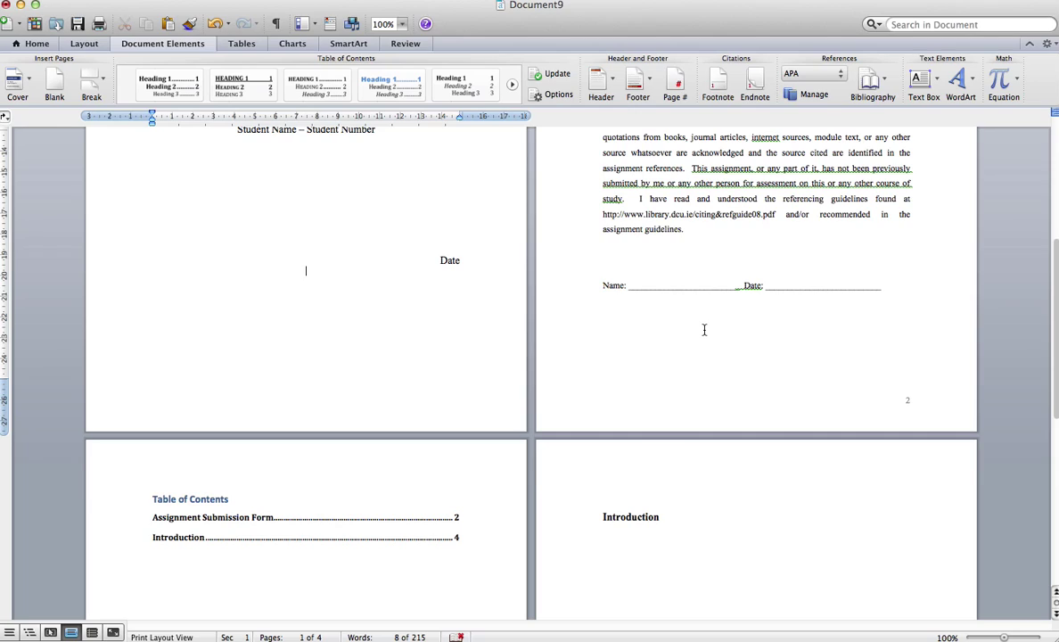
pyautogui.click(703, 329)
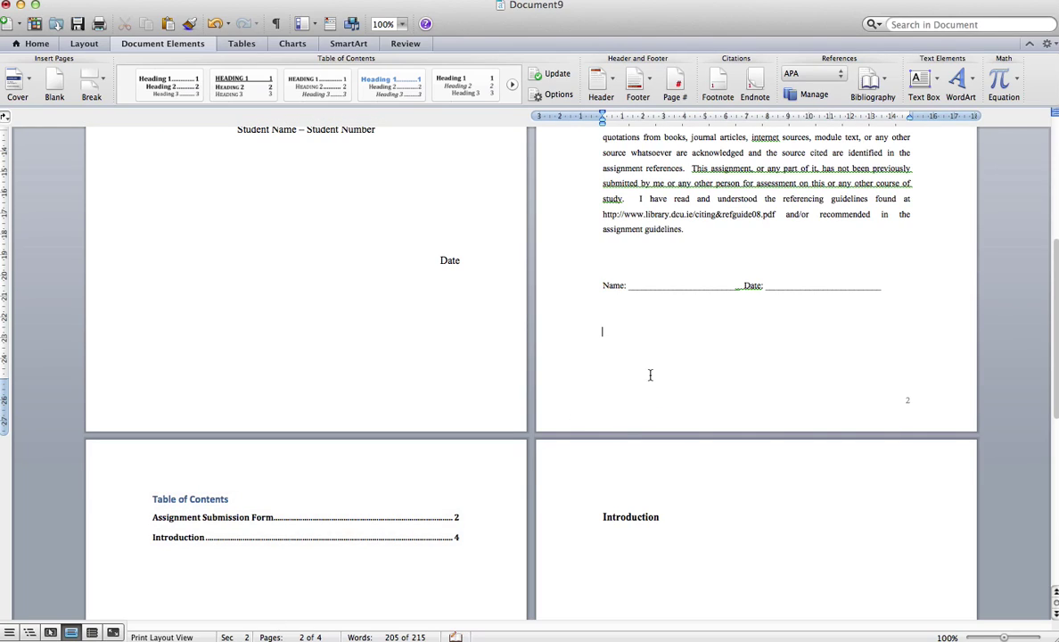
# Format the submission form and contents page numbers as lowercase roman numerals (i, ii, iii), starting at 1
pyautogui.click(680, 91)
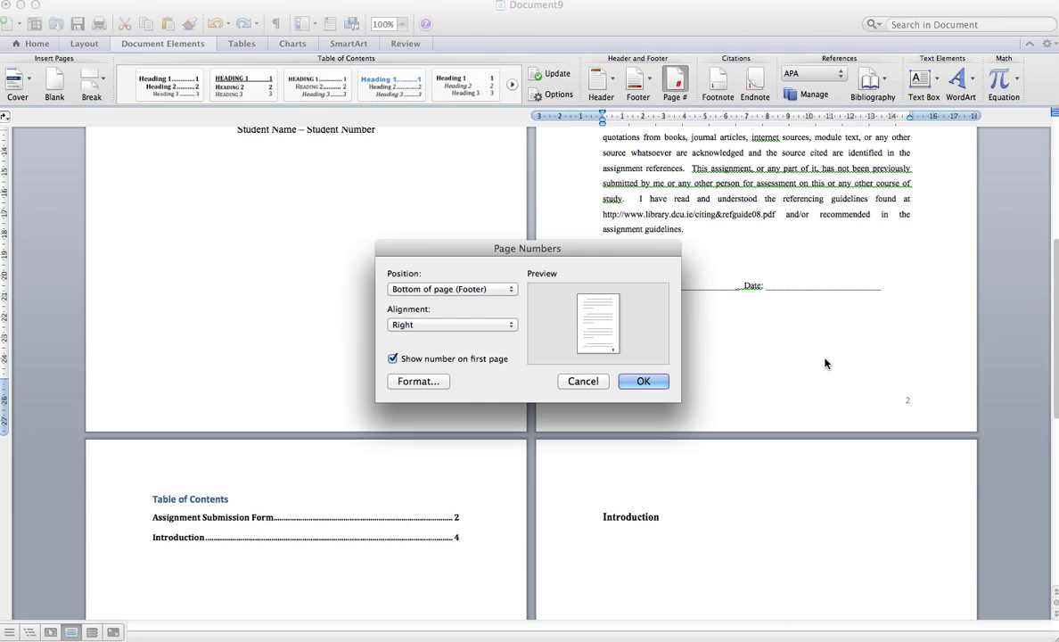
pyautogui.click(409, 380)
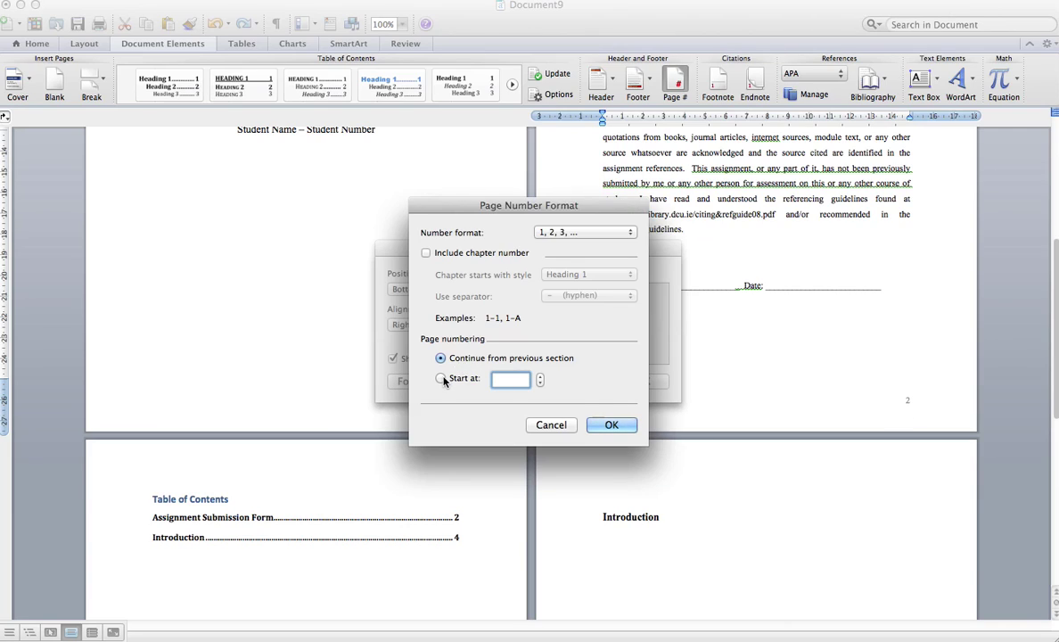
pyautogui.click(441, 378)
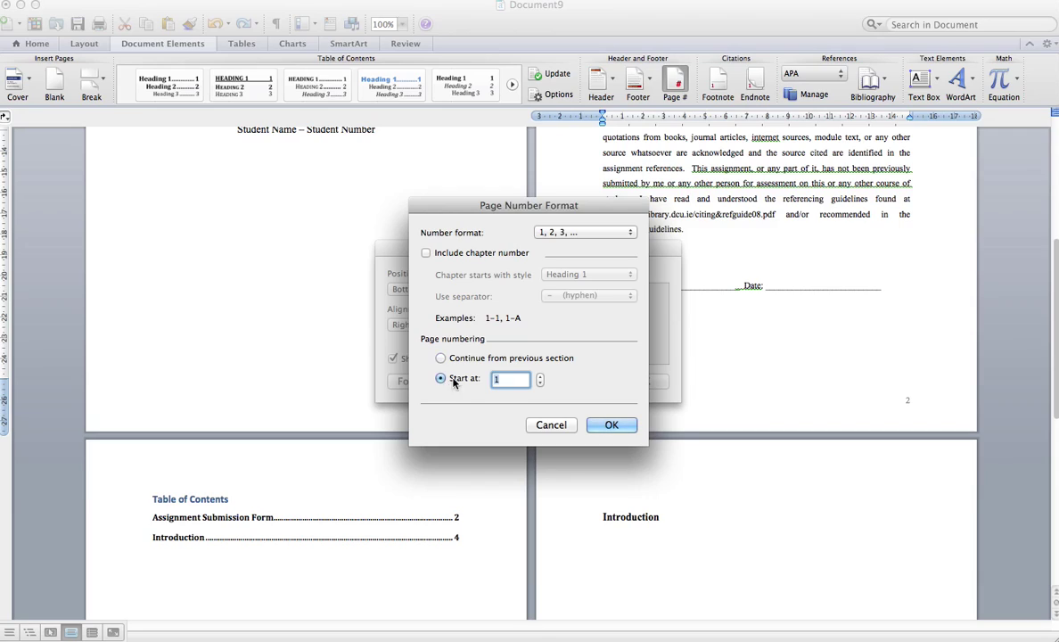
pyautogui.click(607, 233)
pyautogui.click(593, 268)
pyautogui.click(612, 426)
pyautogui.click(642, 381)
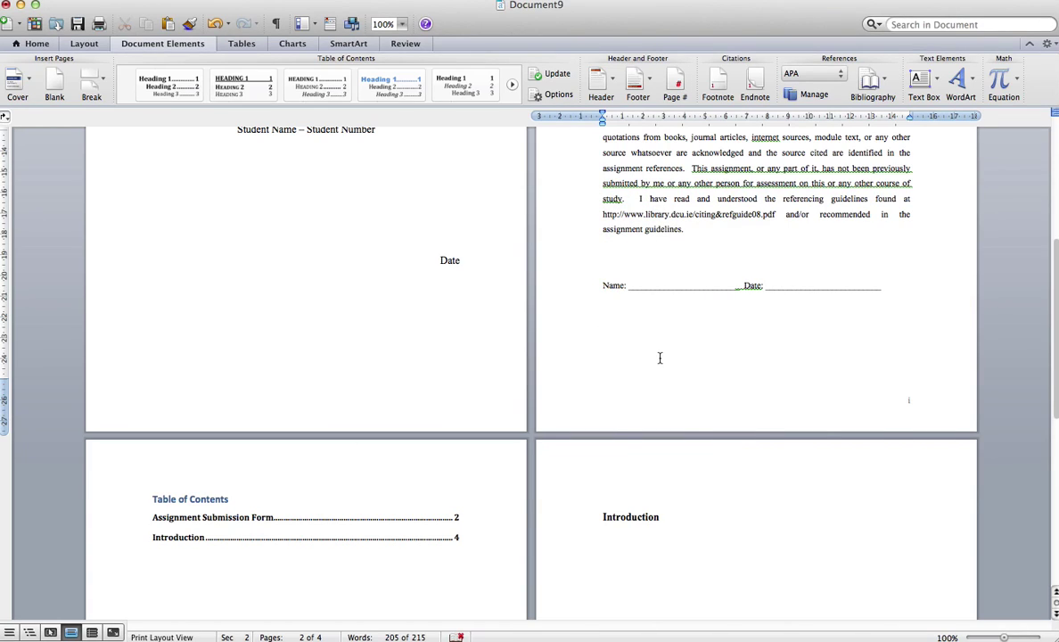
pyautogui.scroll(-10, 714, 370)
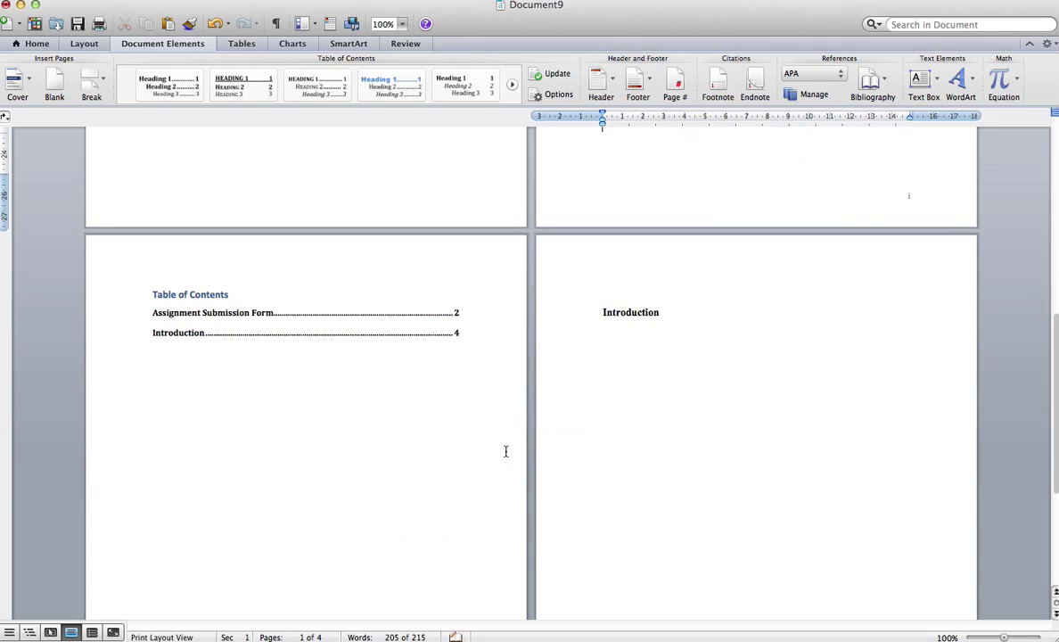
pyautogui.scroll(-2, 448, 482)
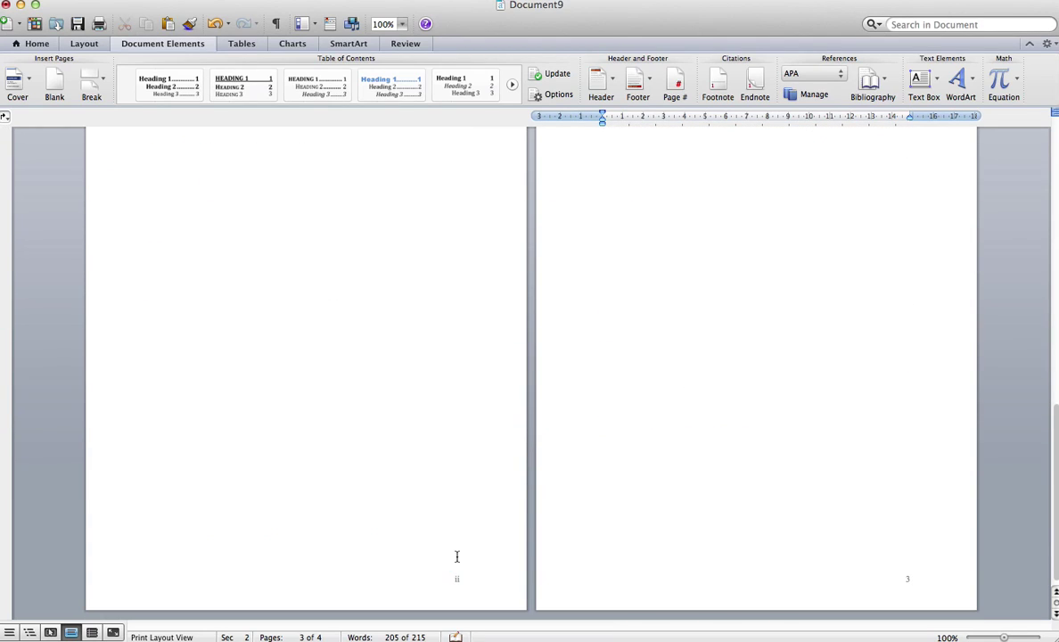
pyautogui.scroll(1, 766, 422)
pyautogui.scroll(-1, 766, 422)
pyautogui.scroll(-10, 902, 572)
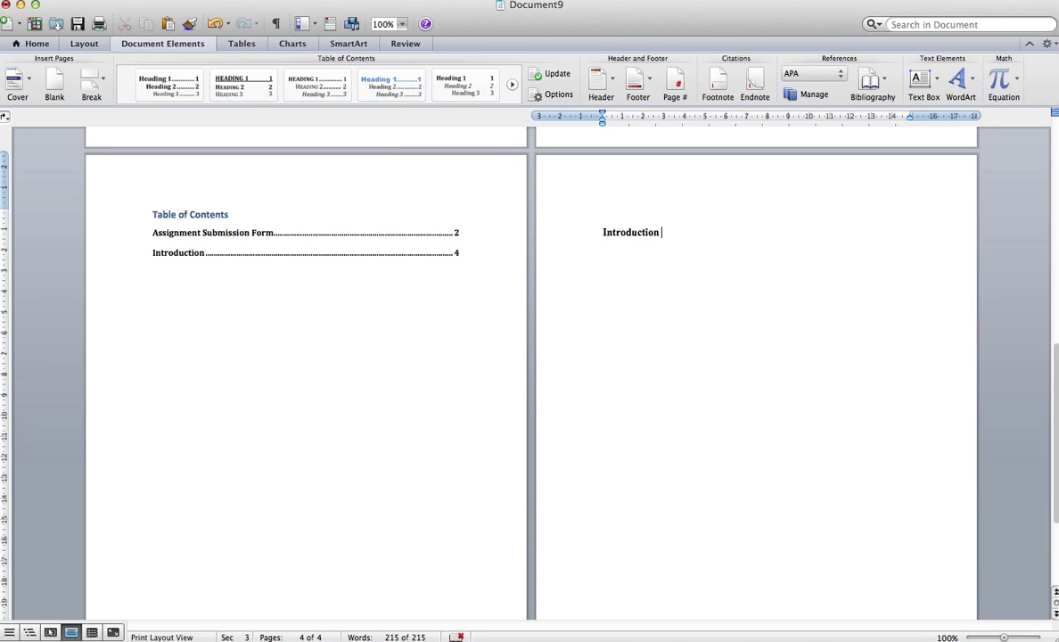
# Add bottom-right footer page numbers to the Introduction section, restarting the count at 1
pyautogui.click(675, 87)
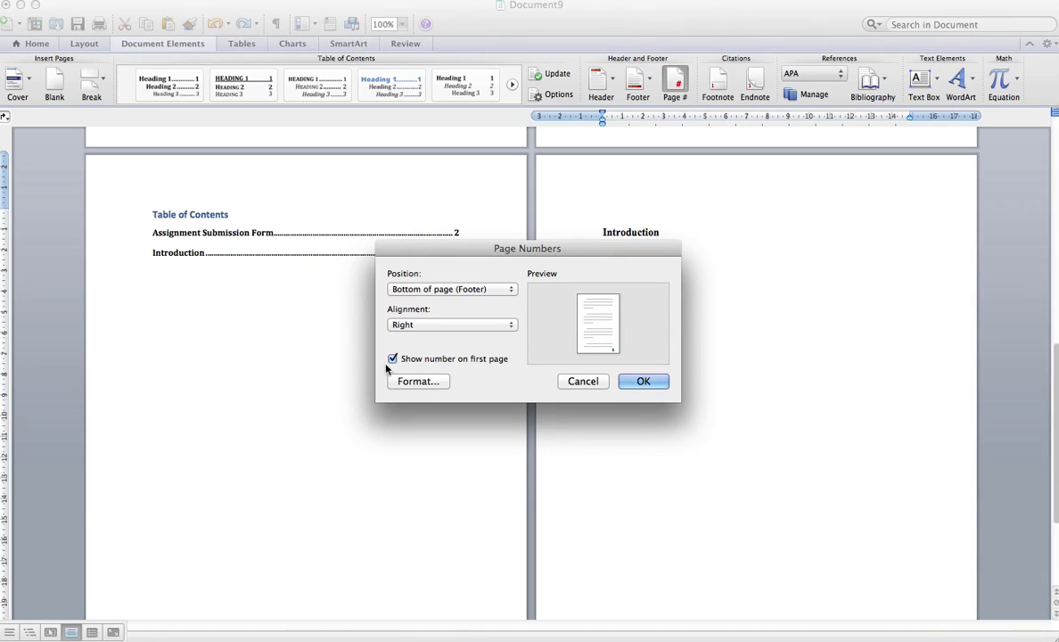
pyautogui.click(428, 381)
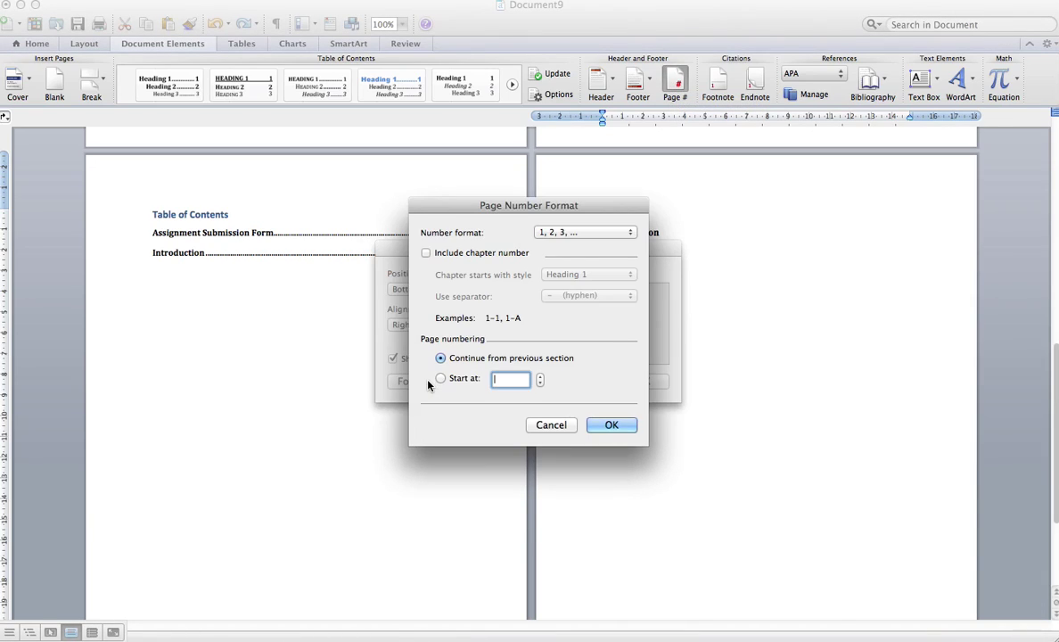
pyautogui.click(441, 379)
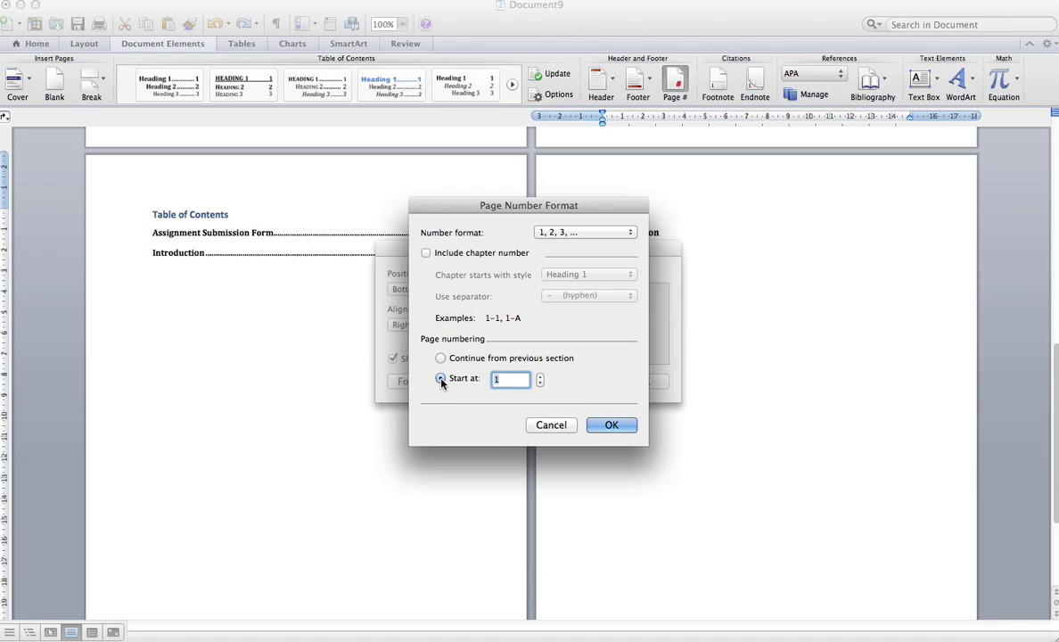
pyautogui.click(610, 427)
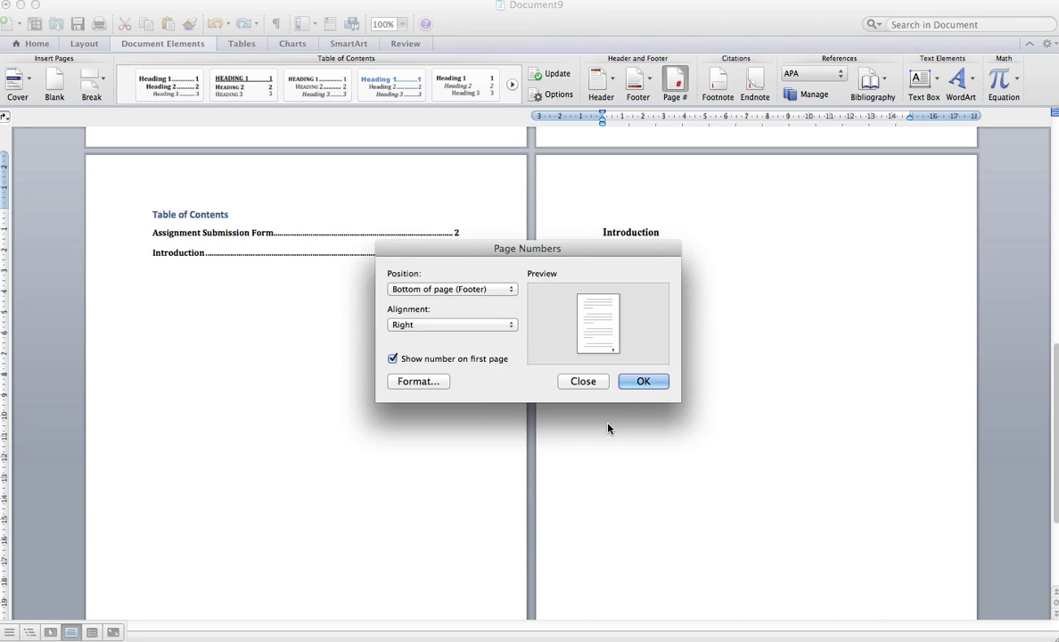
pyautogui.click(641, 381)
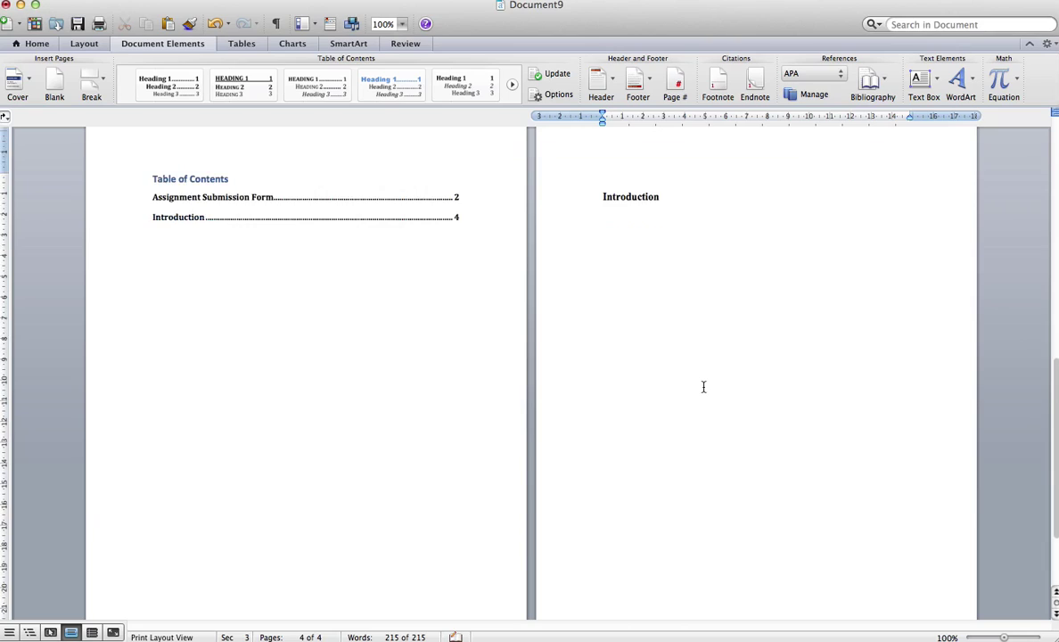
pyautogui.scroll(-3, 704, 386)
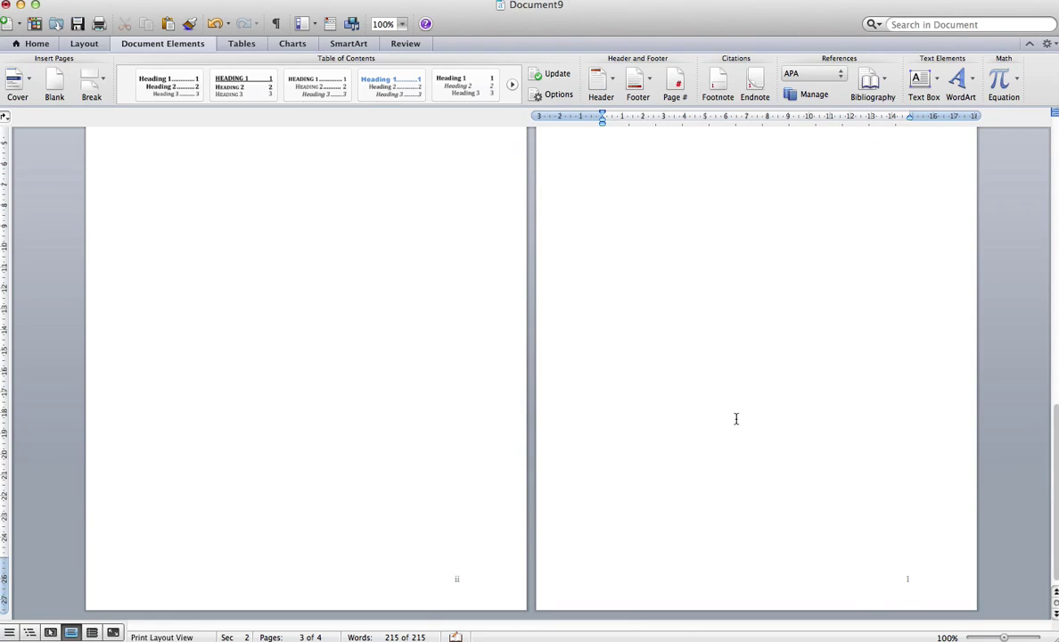
pyautogui.scroll(-5, 736, 415)
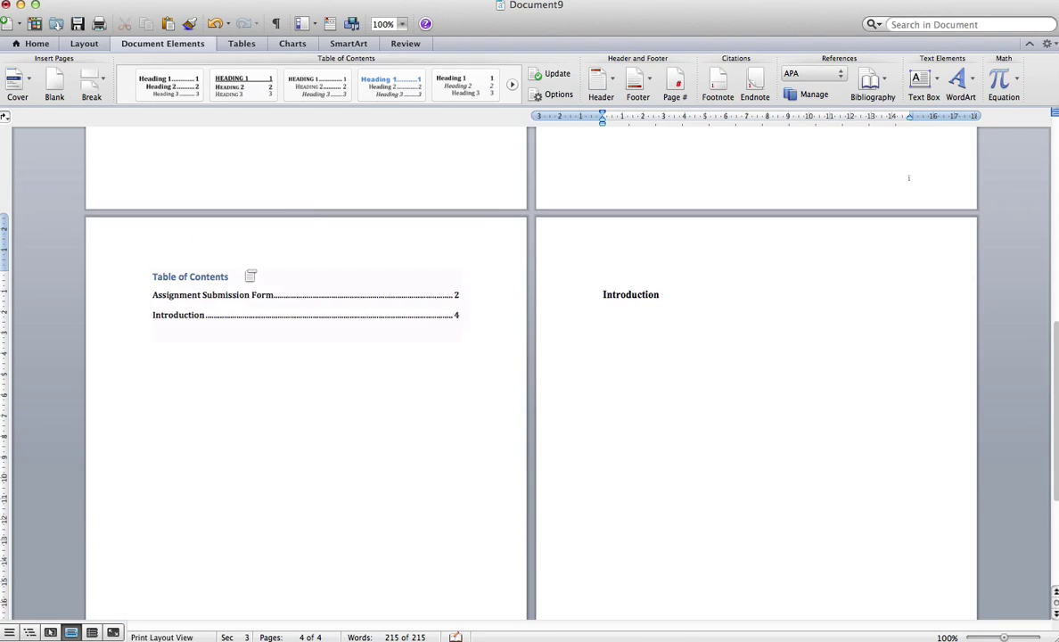
# Update the entire table of contents
pyautogui.click(234, 261)
pyautogui.click(238, 263)
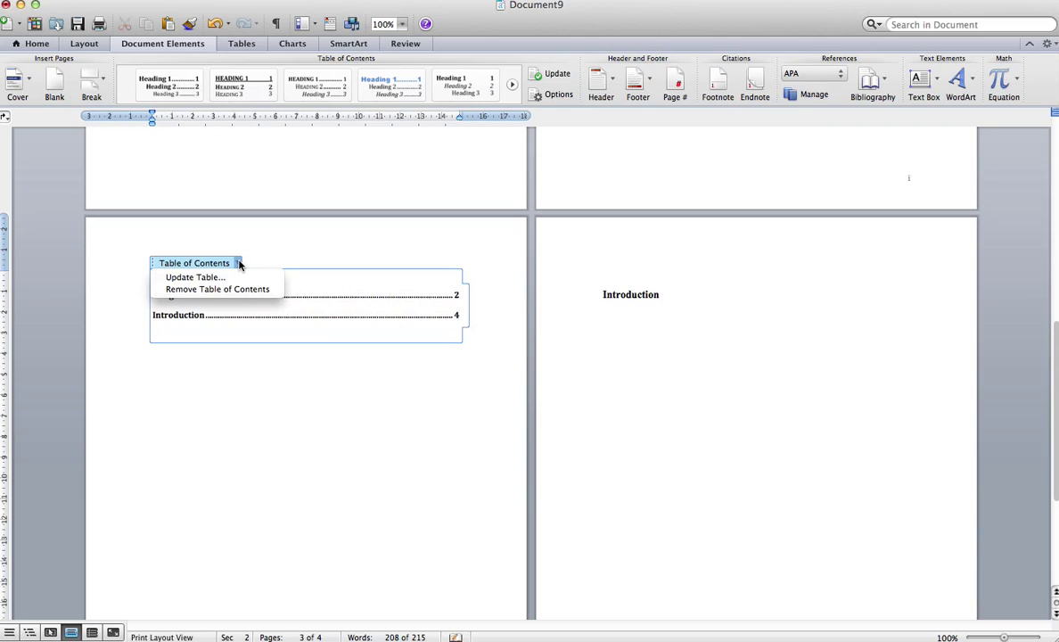
pyautogui.click(222, 277)
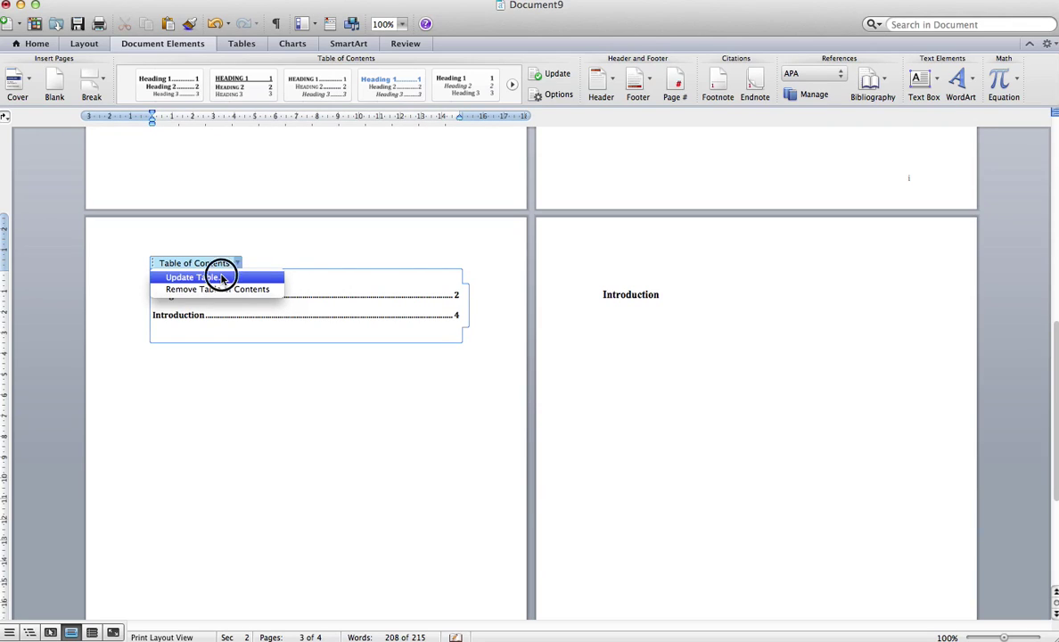
pyautogui.click(400, 339)
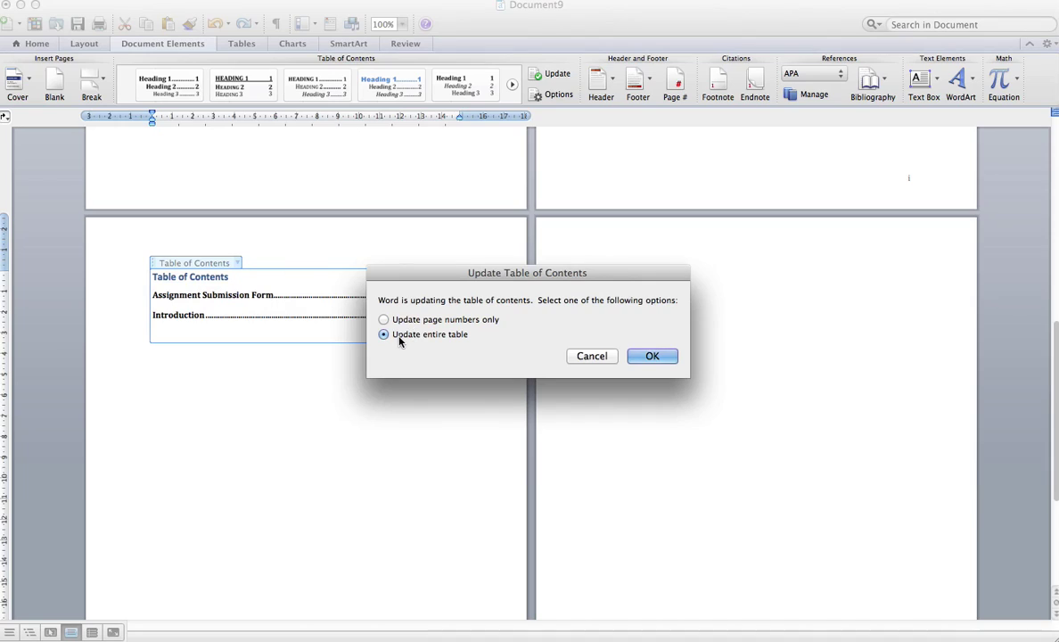
pyautogui.click(666, 362)
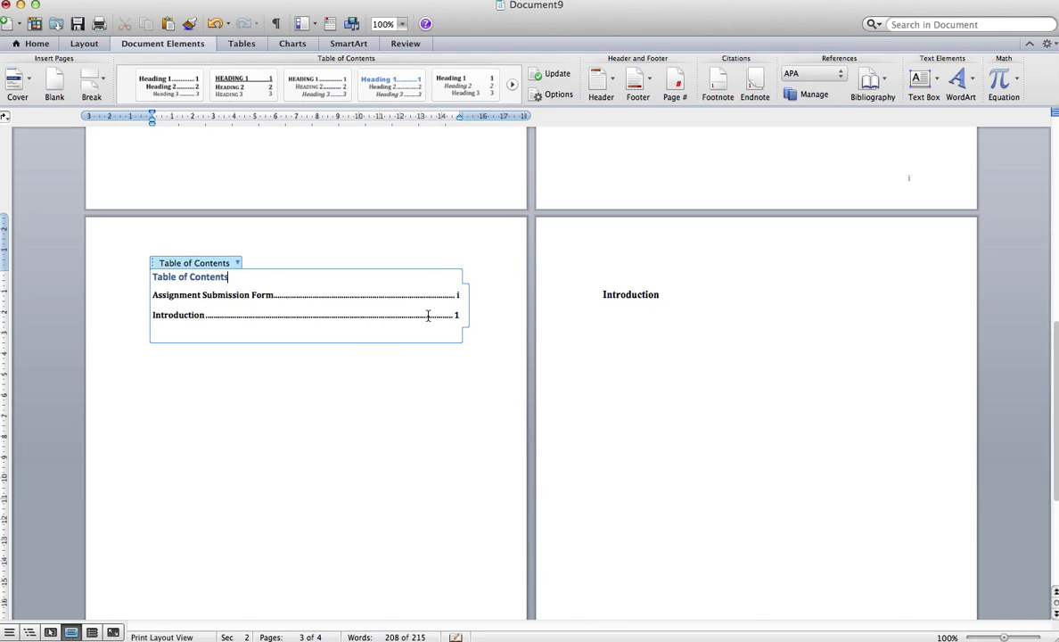
# Start a new line below the Introduction heading
pyautogui.scroll(15, 426, 312)
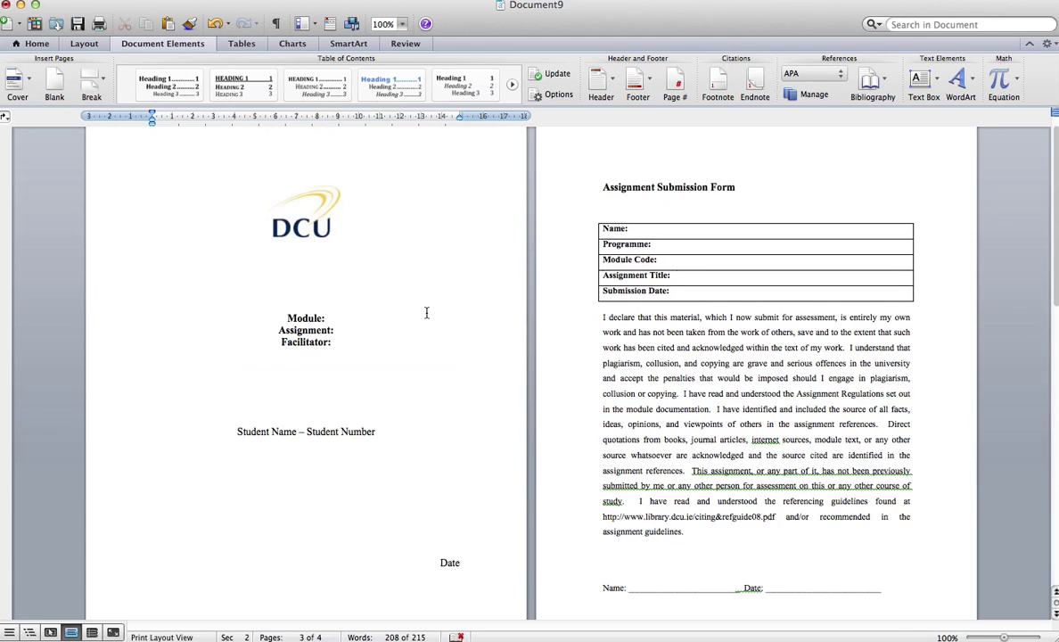
pyautogui.scroll(-15, 427, 312)
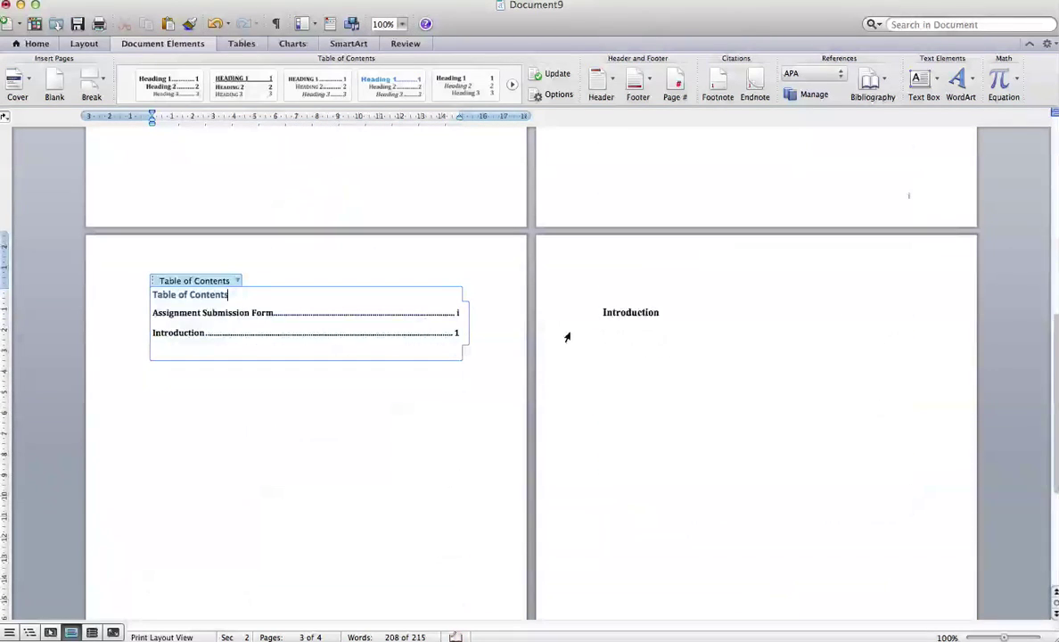
pyautogui.click(615, 332)
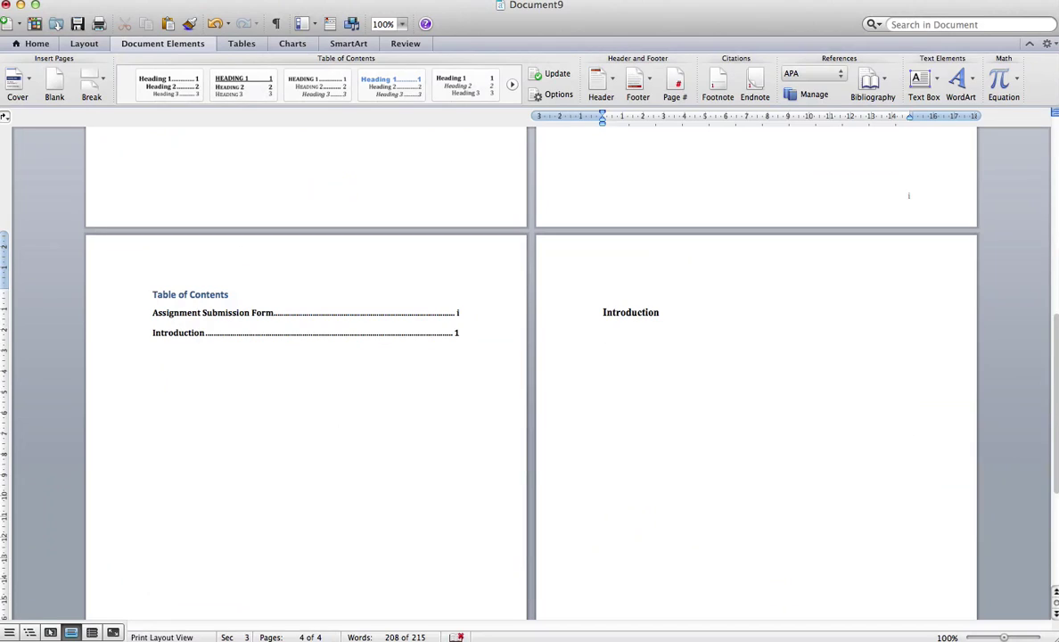
pyautogui.press('Return')
pyautogui.click(89, 0)
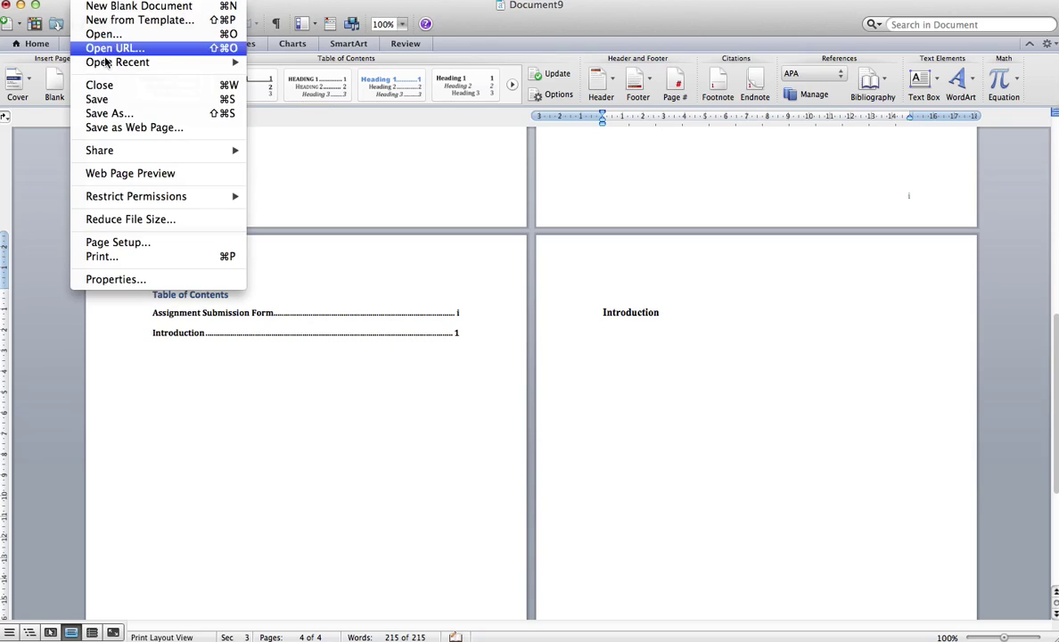
pyautogui.click(109, 112)
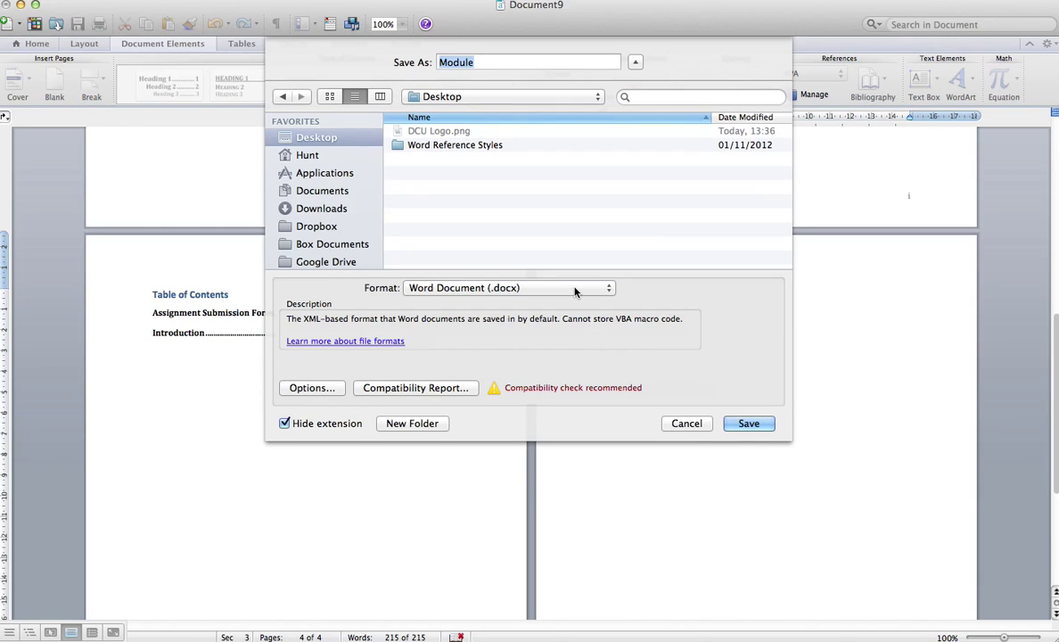
pyautogui.click(575, 290)
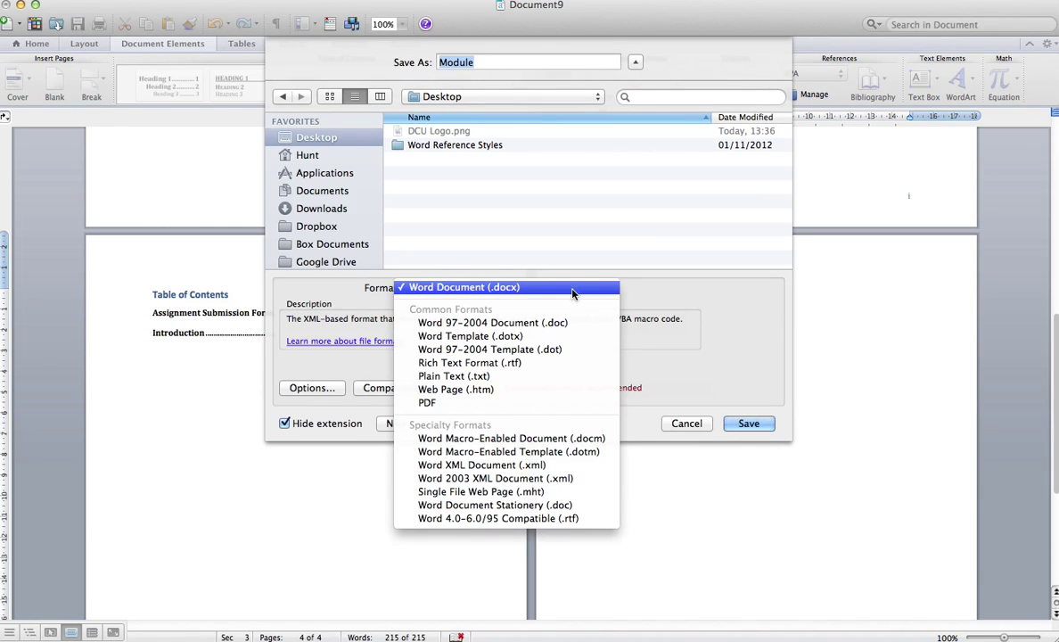
pyautogui.click(553, 336)
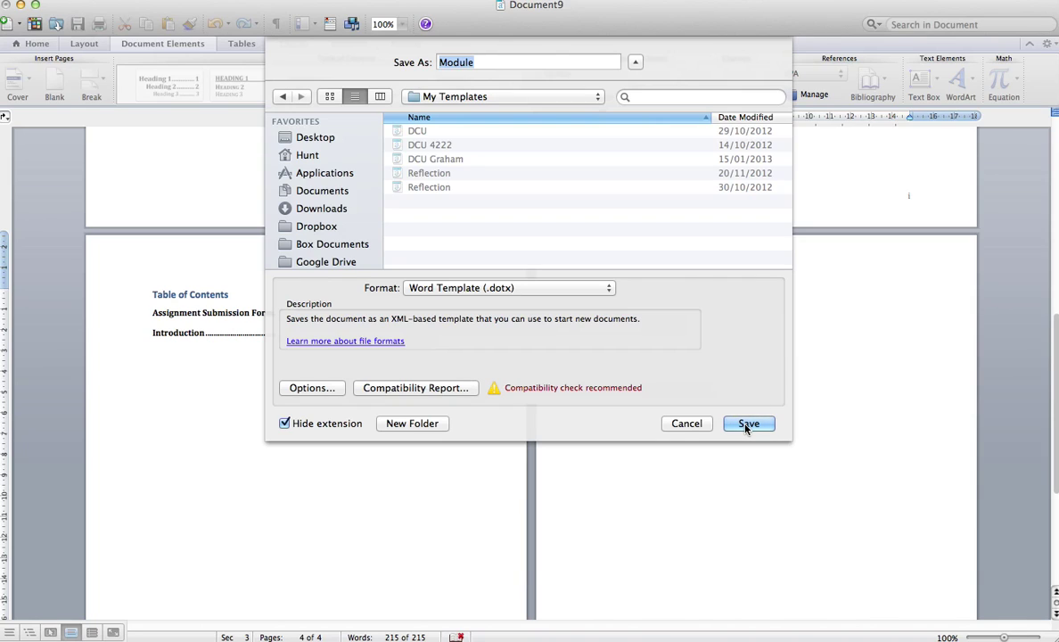
pyautogui.click(695, 428)
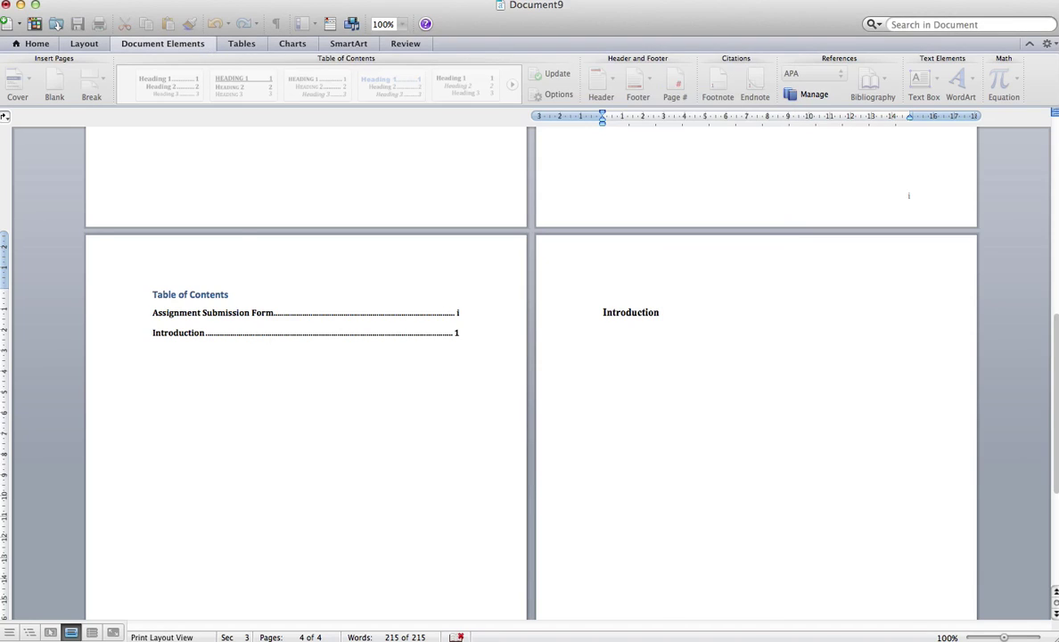
# Start a new document from My Templates, selecting the DCU template with the logo cover
pyautogui.click(93, 0)
pyautogui.click(95, 20)
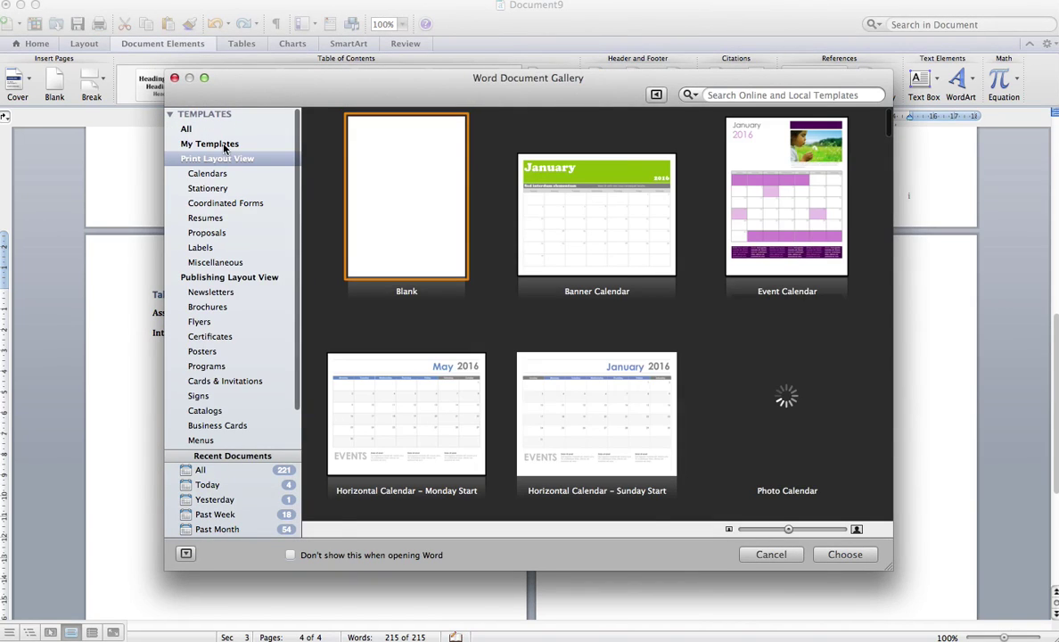
pyautogui.click(223, 144)
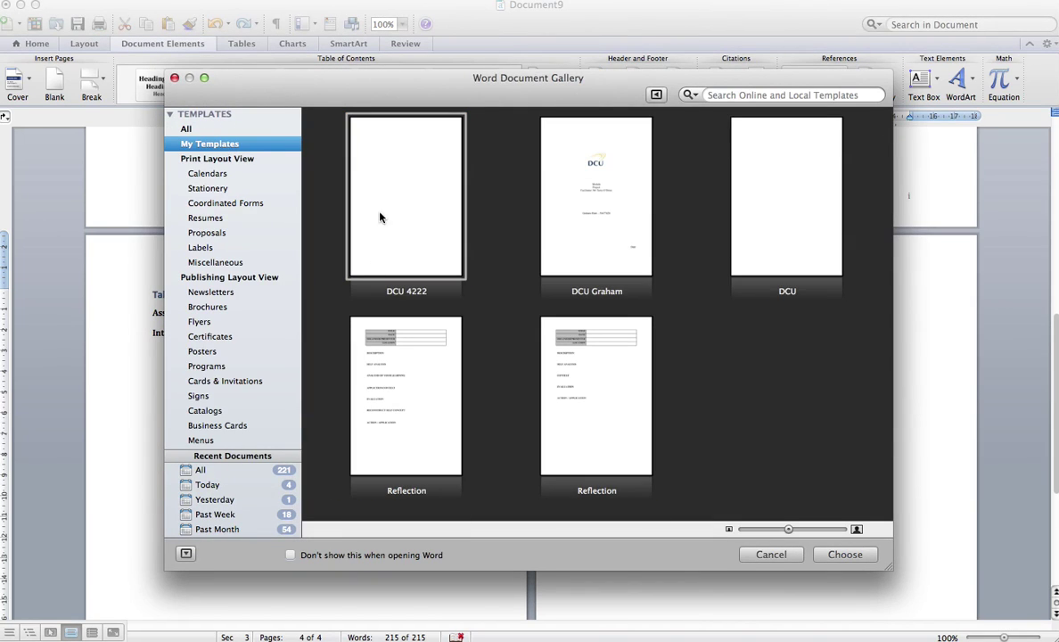
pyautogui.click(581, 190)
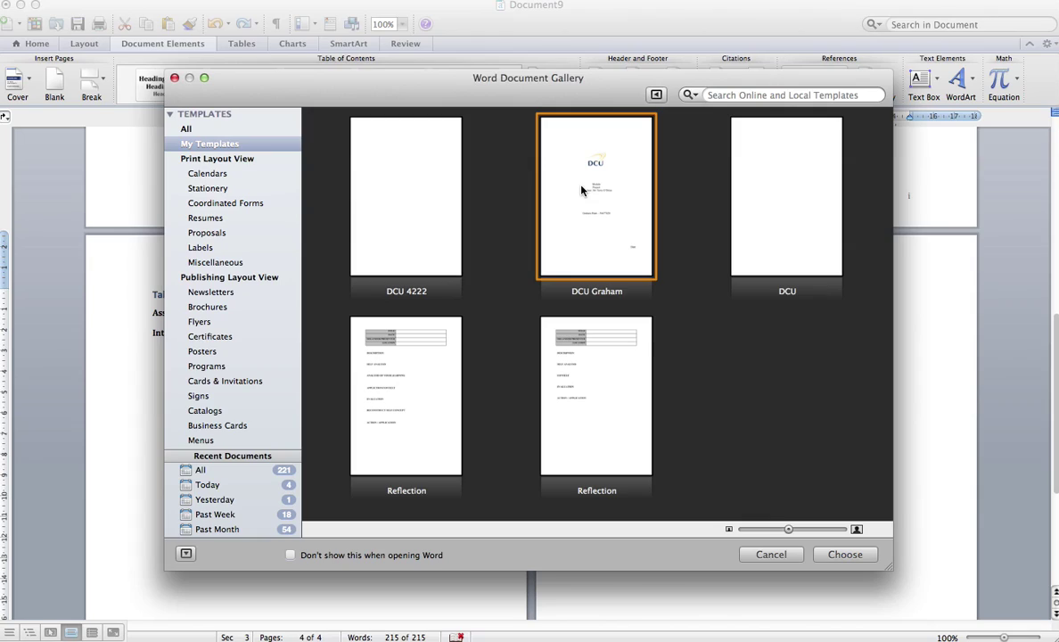